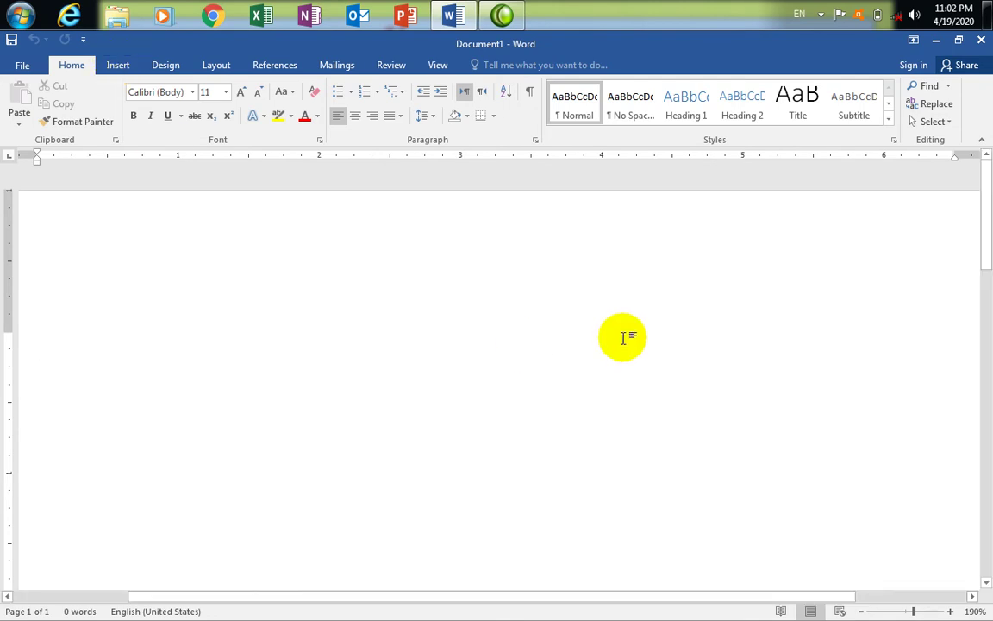
click(119, 66)
key(alt+n)
key(s)
key(h)
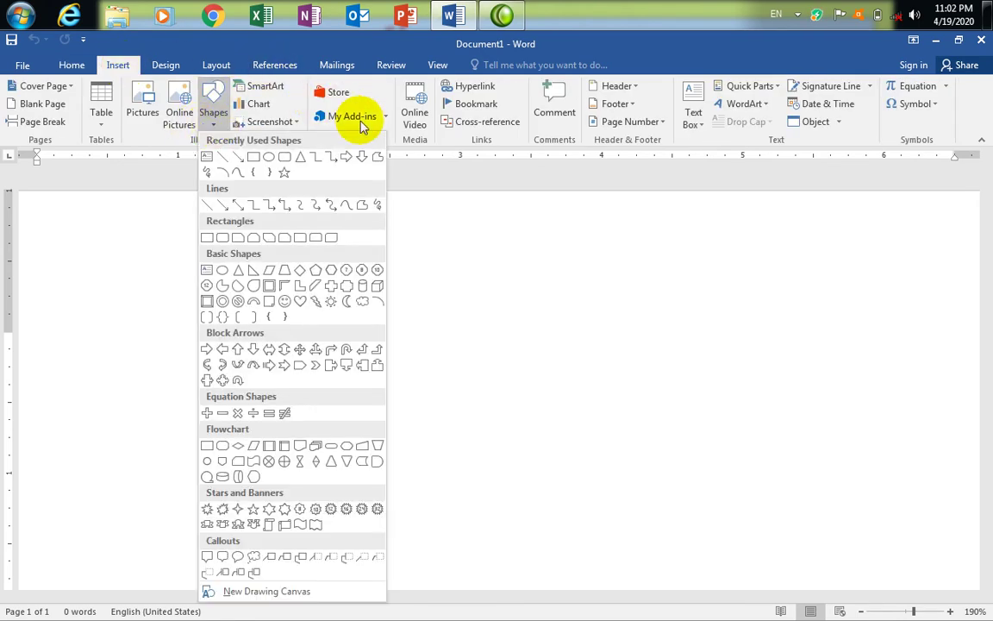
click(439, 187)
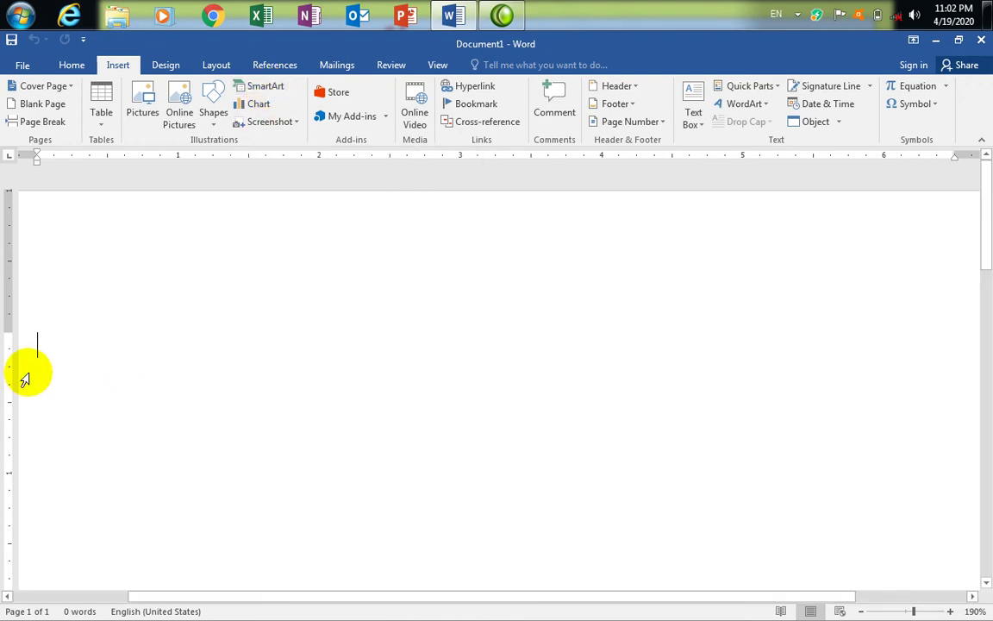
Reduce the page's top margin to about 0.5 inch
drag(4, 335, 9, 251)
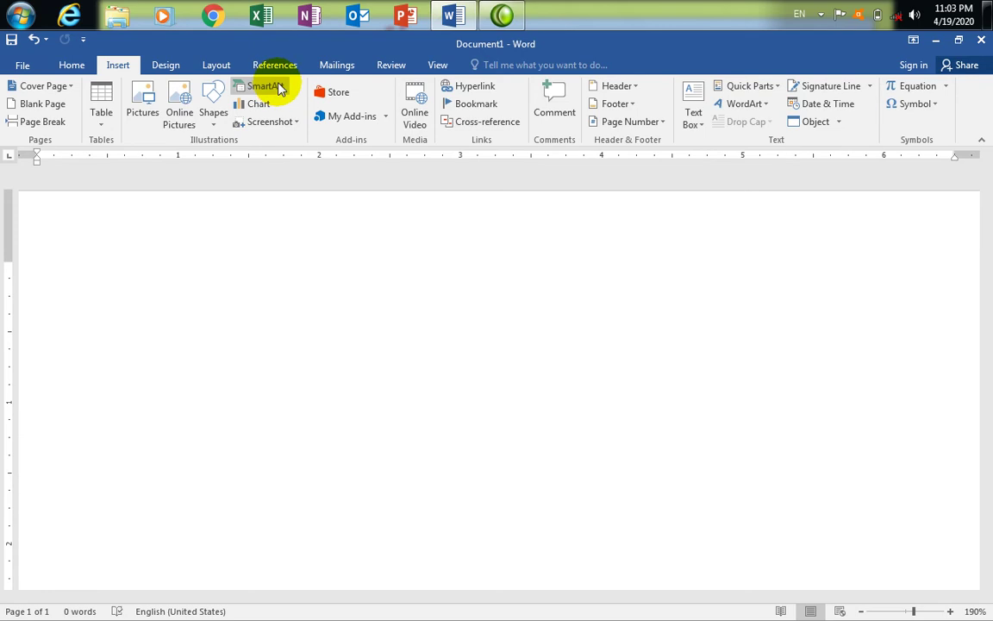
Insert a Bending Picture Accent List SmartArt graphic from the List category into the blank document
click(267, 86)
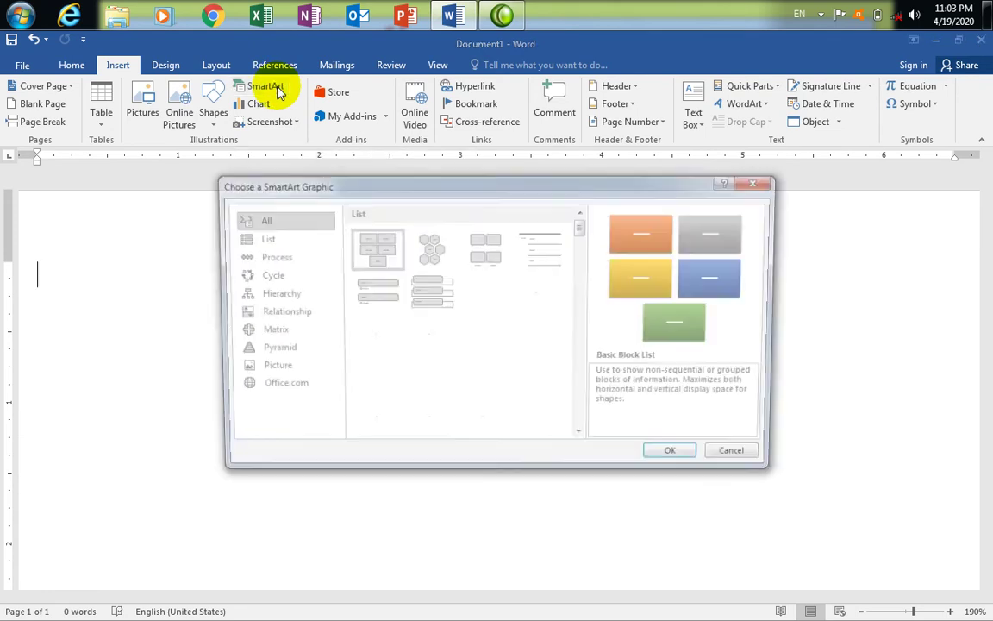
drag(363, 190, 348, 217)
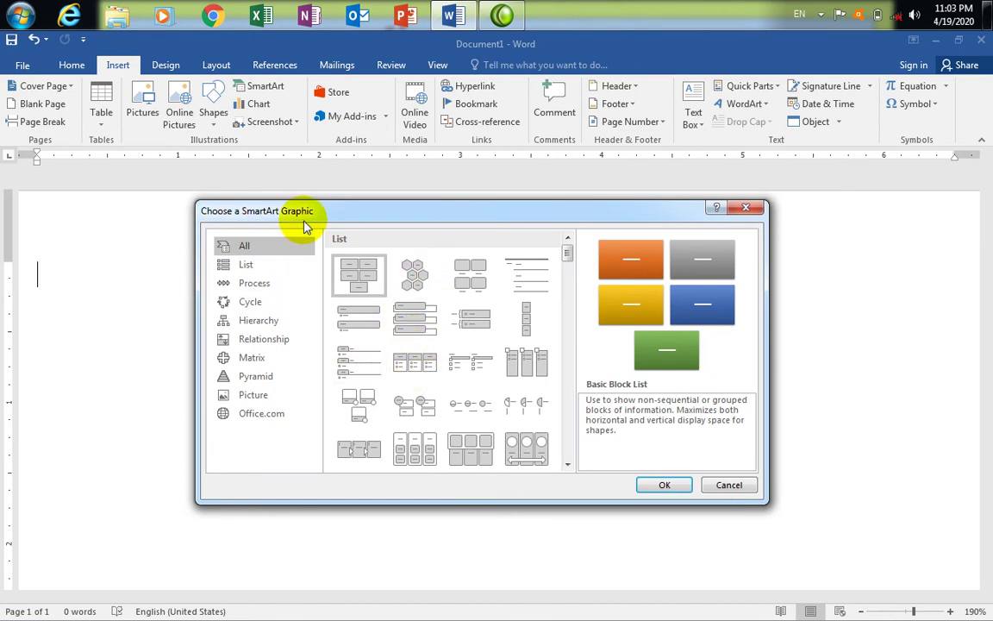
click(248, 267)
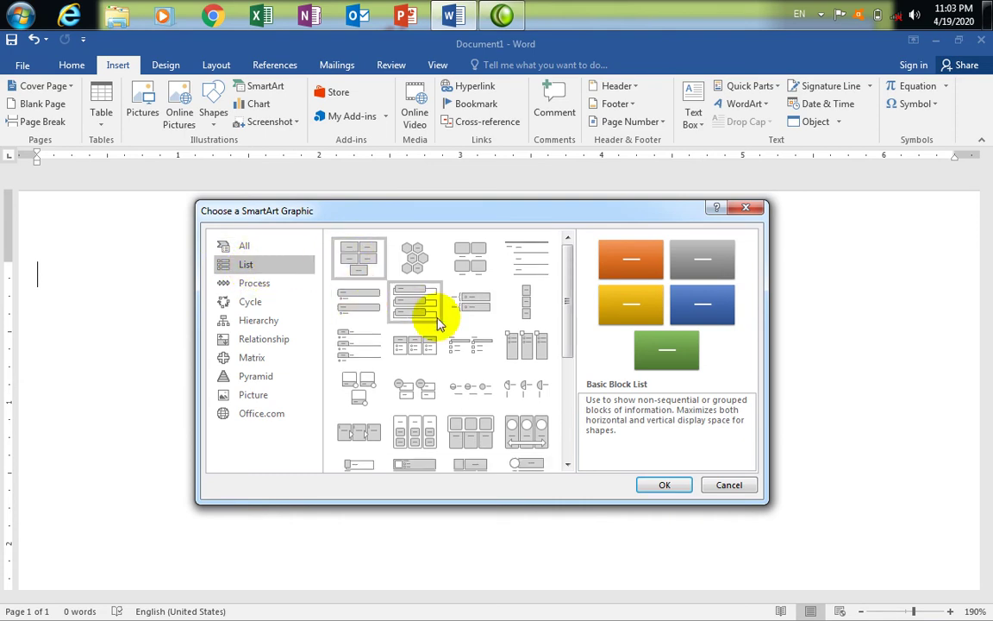
click(244, 289)
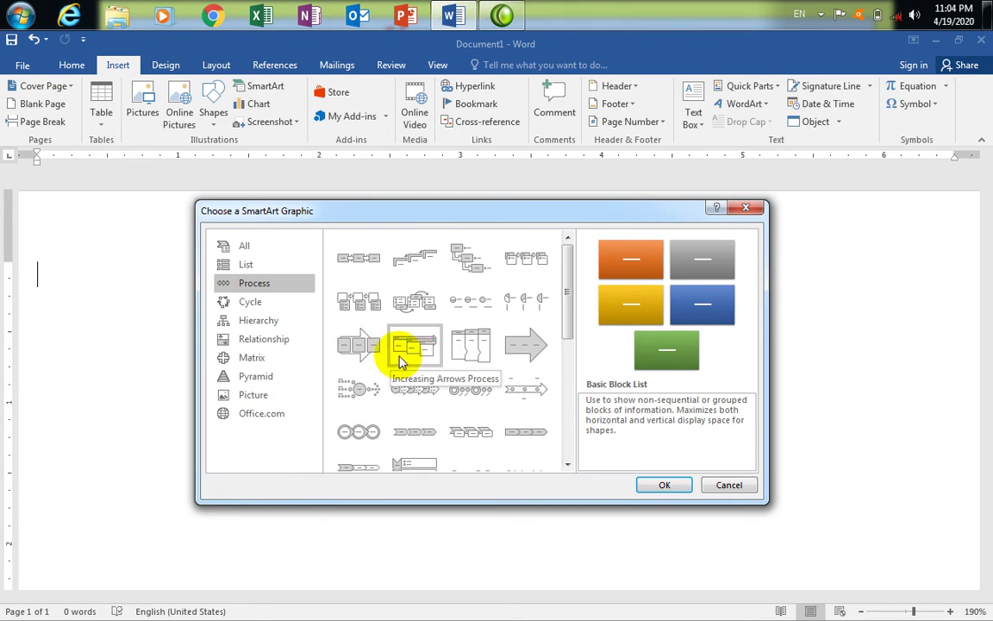
click(250, 302)
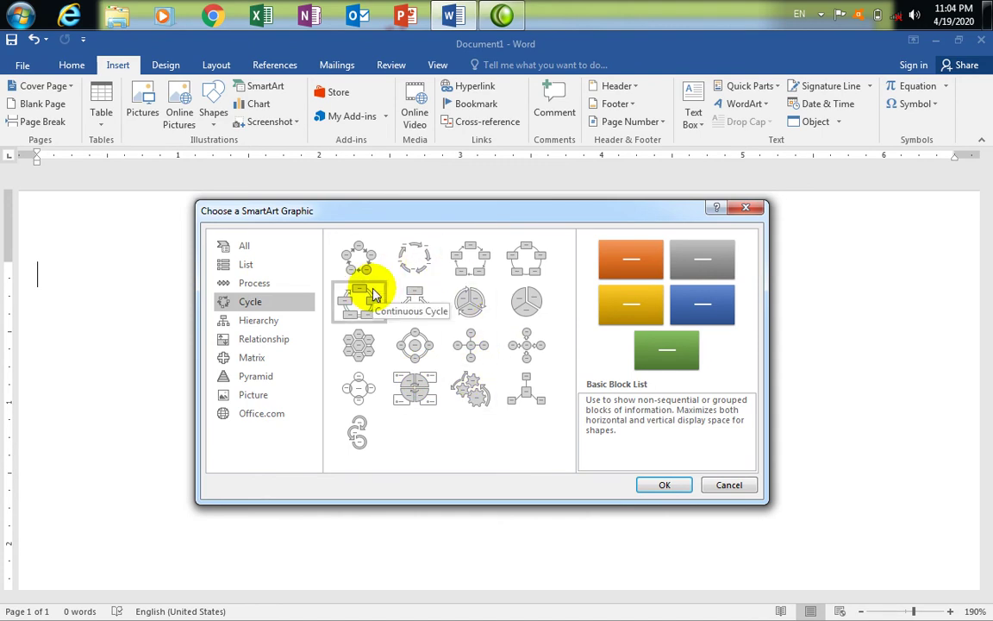
click(243, 341)
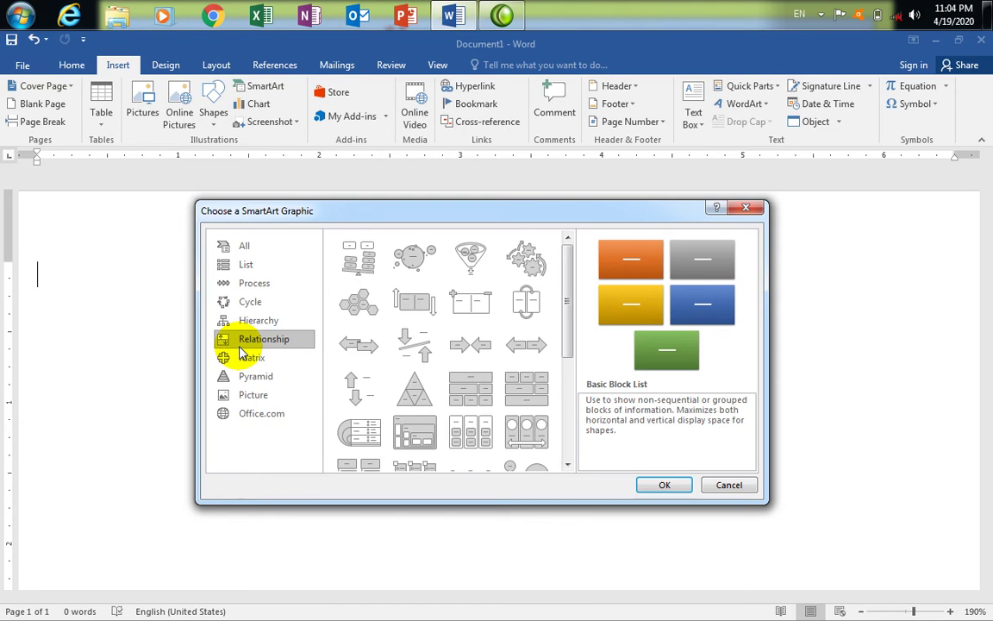
click(245, 278)
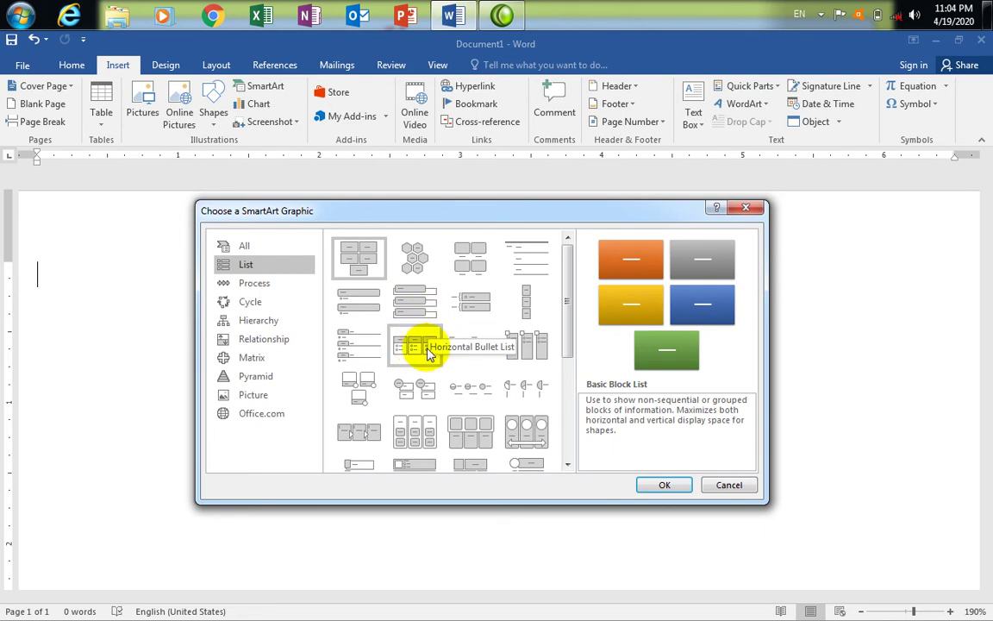
scroll(393, 383, down, 3)
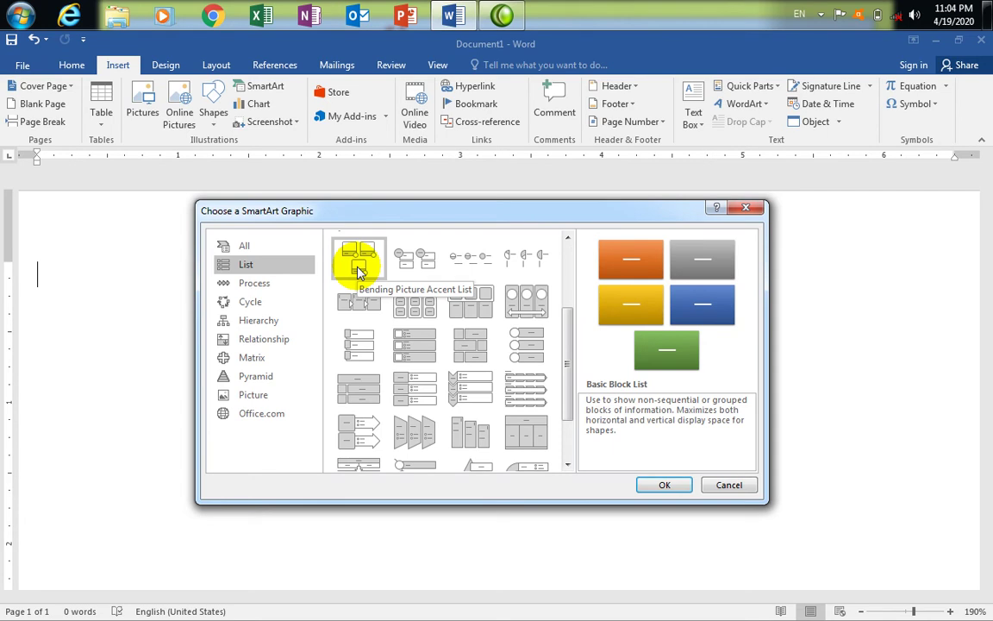
click(360, 272)
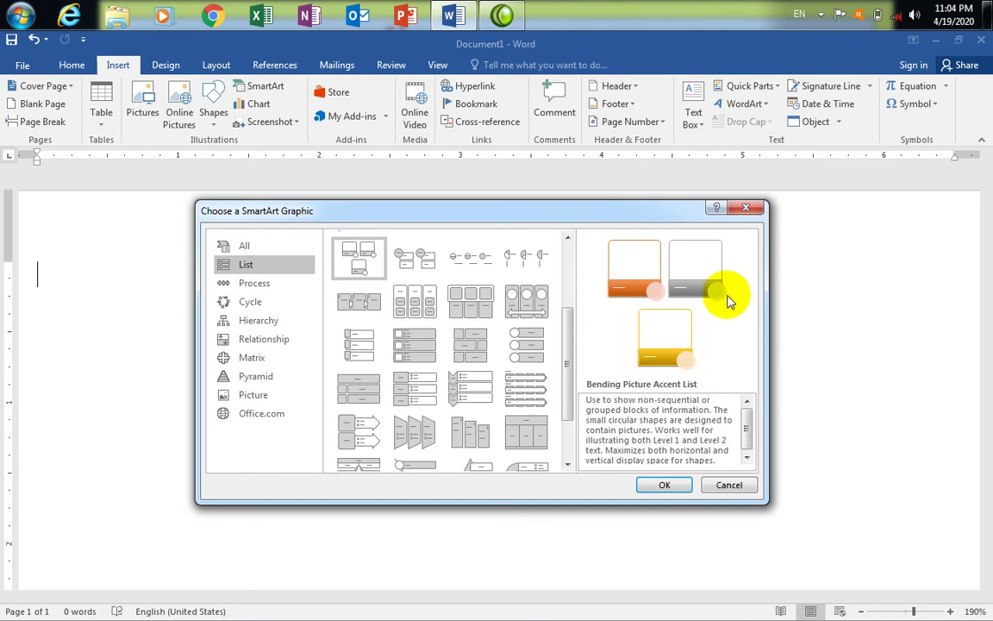
click(663, 486)
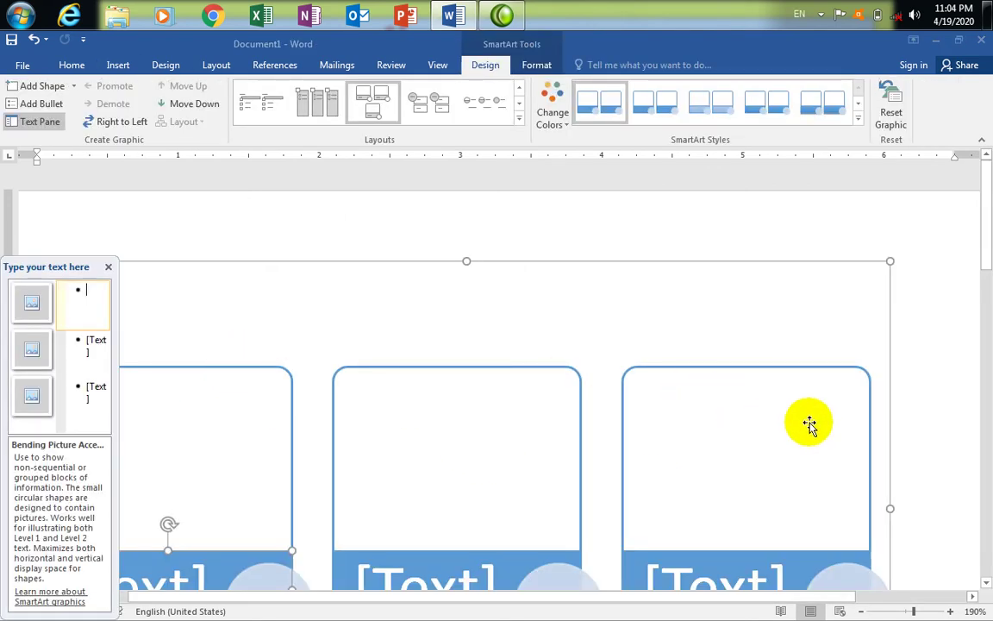
Label the first box of the SmartArt graphic "Computer Programing"
click(861, 611)
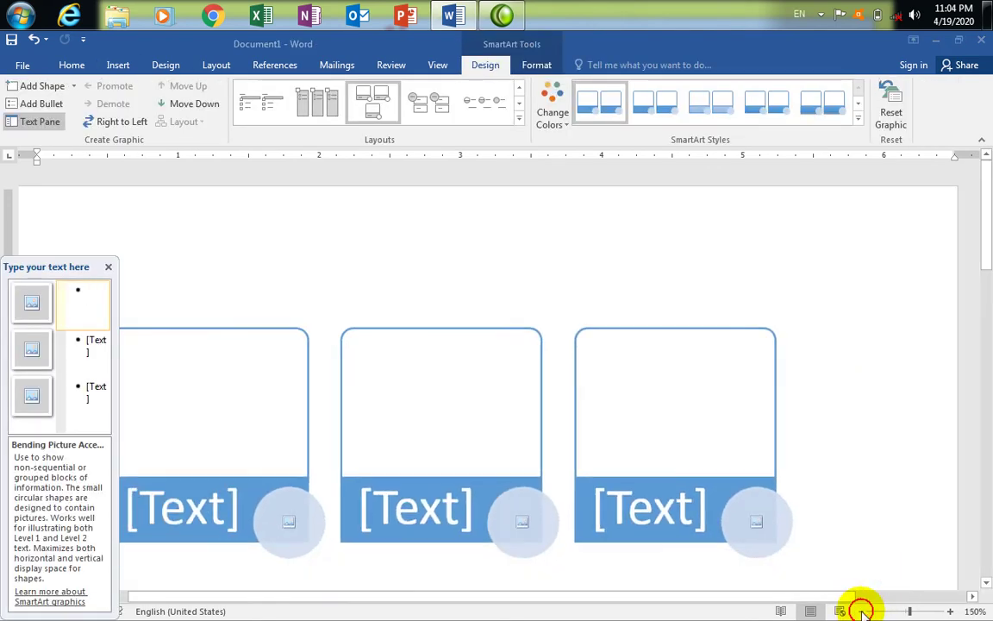
click(860, 610)
click(861, 611)
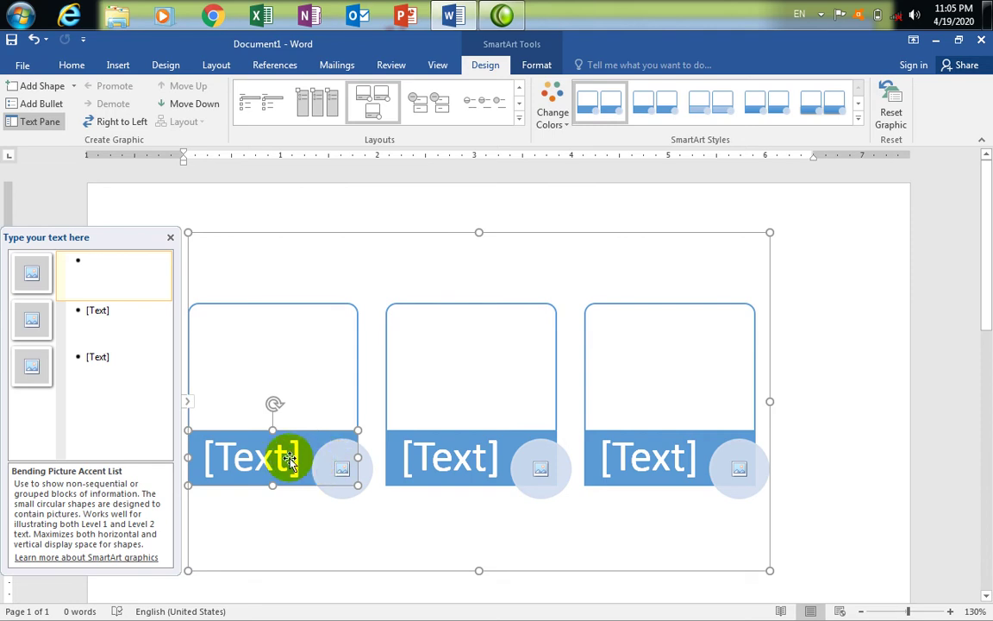
click(292, 460)
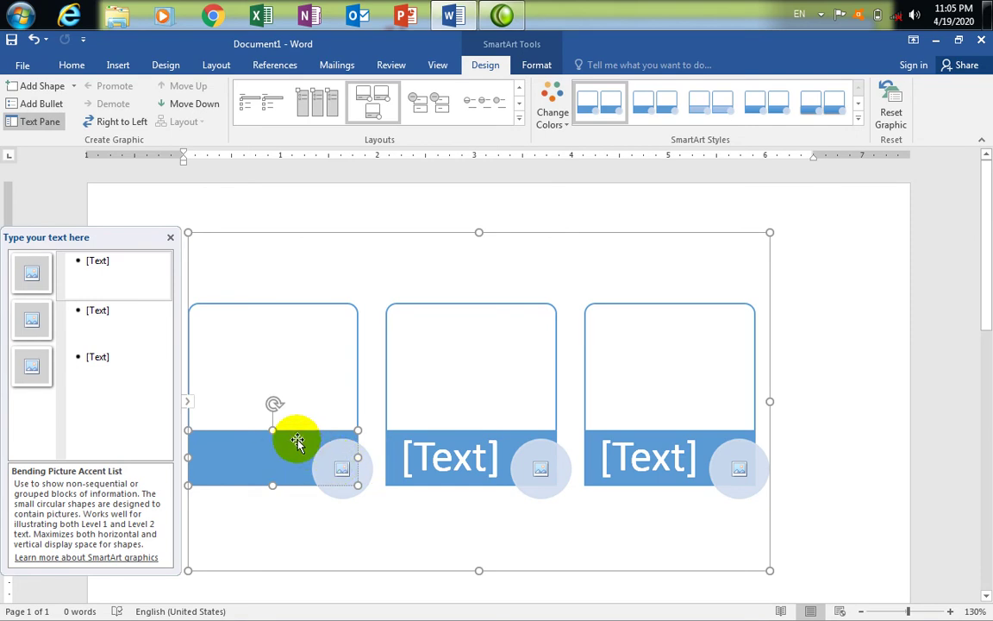
text(Toch)
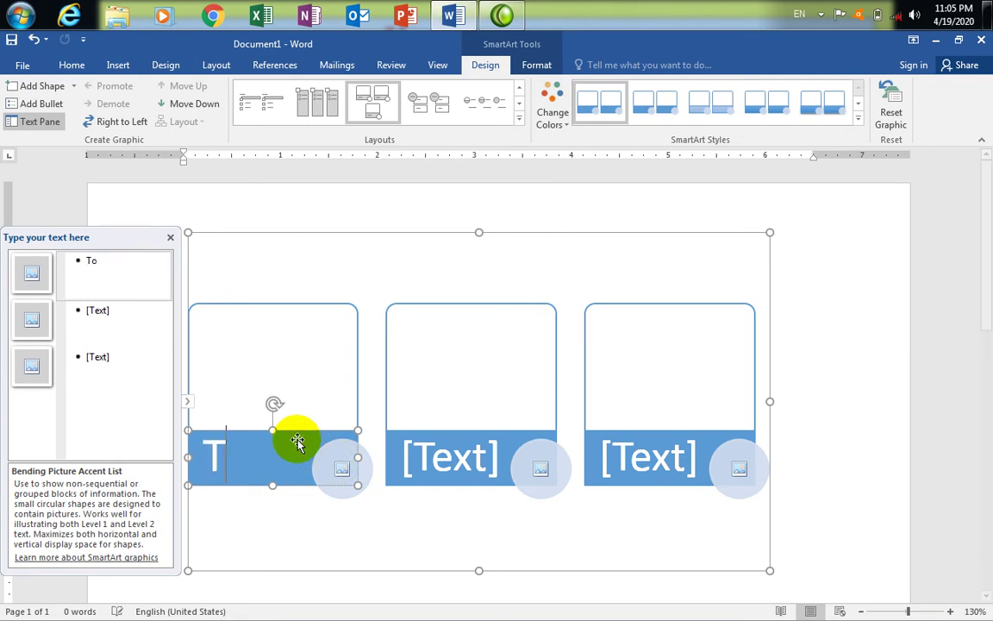
key(BackSpace)
key(BackSpace)
key(BackSpace)
key(BackSpace)
text(Computer)
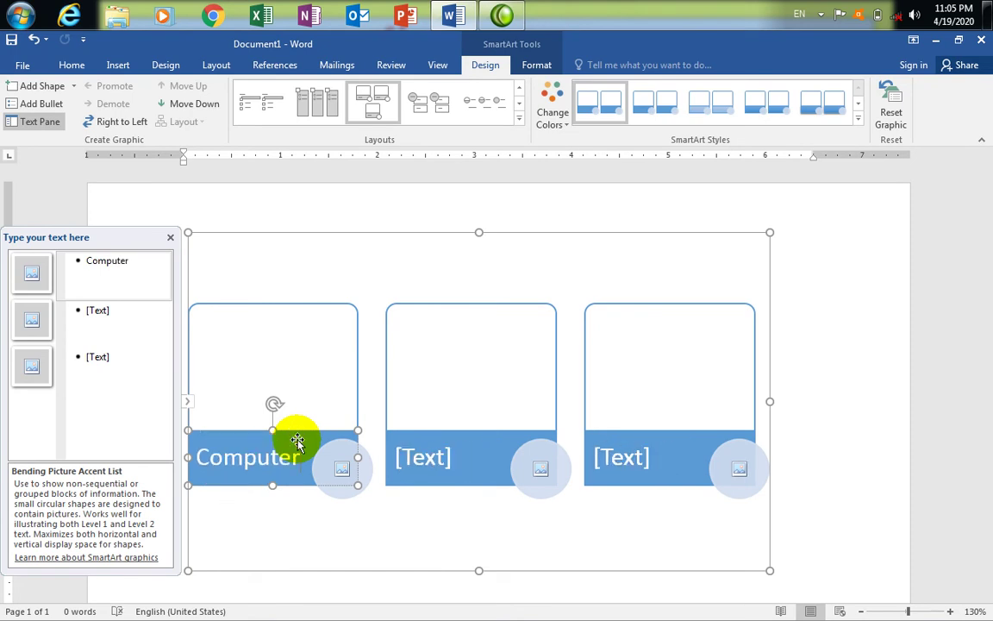
text( Pro)
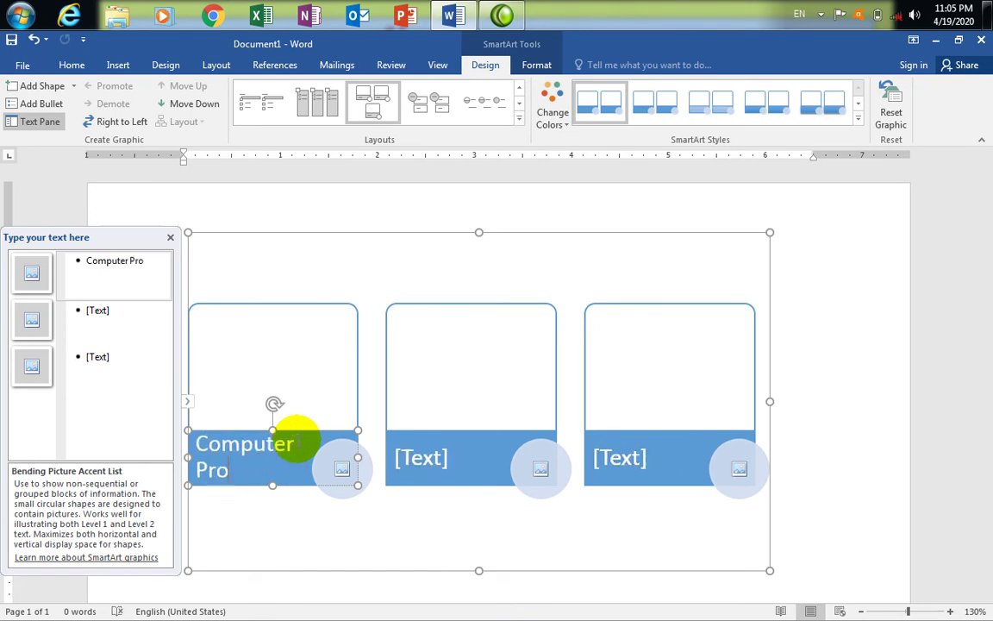
text(graming)
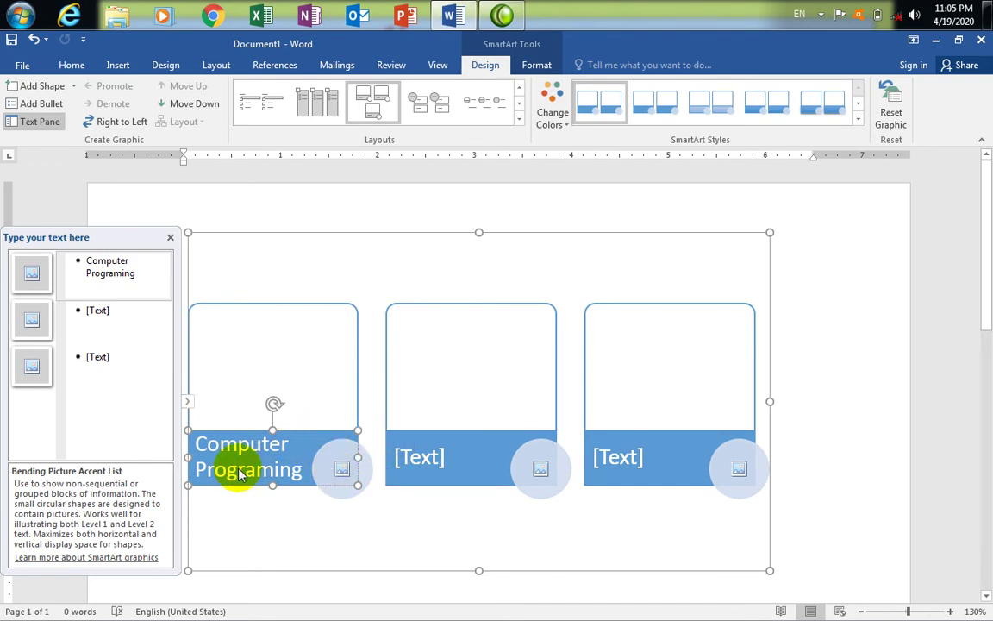
Fill the first box's circular picture placeholder with the Desert image from the local Sample Pictures folder
click(342, 470)
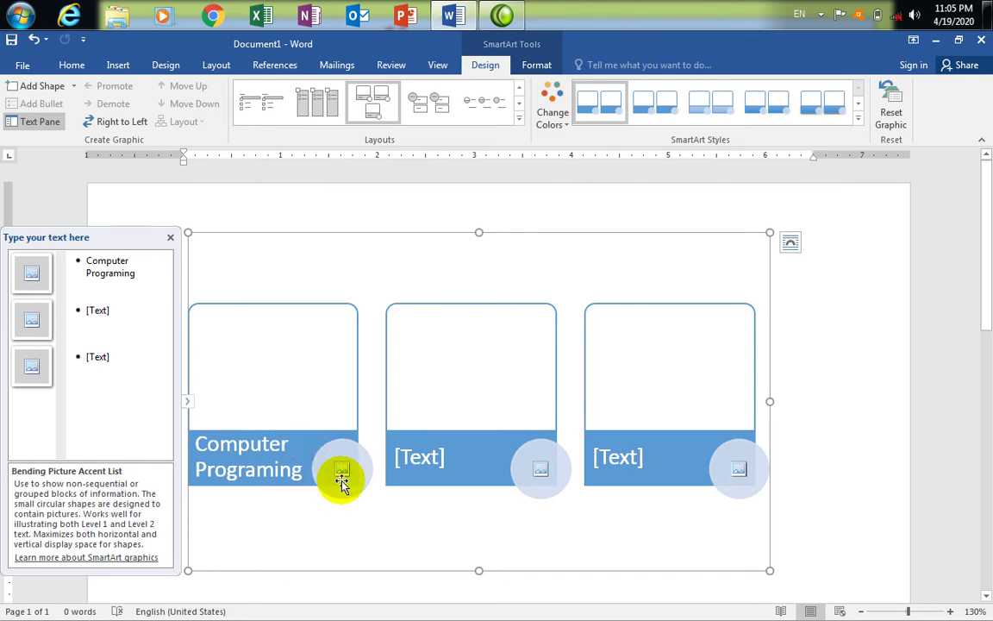
click(342, 470)
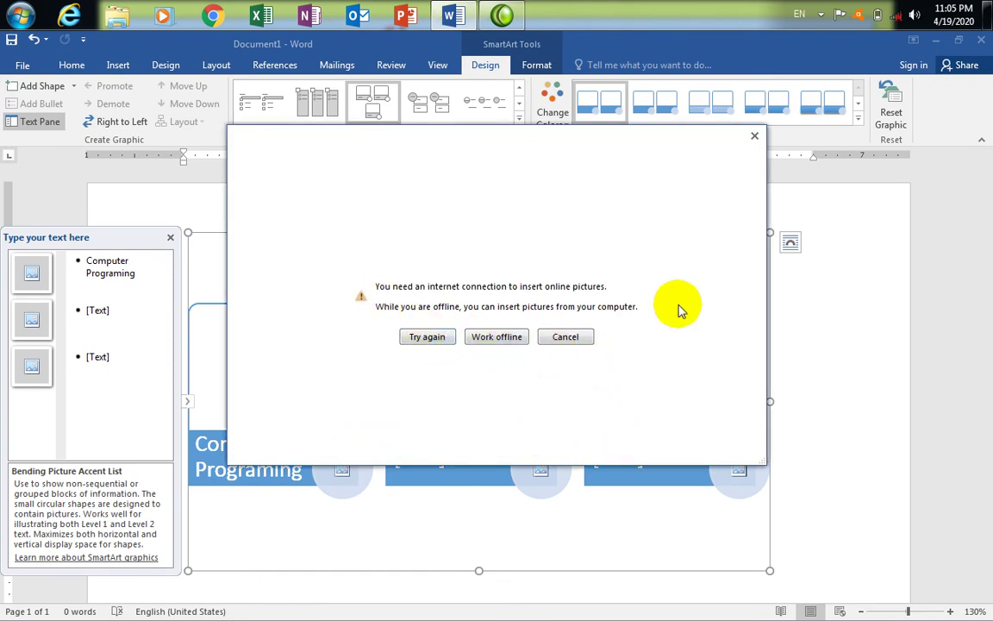
click(495, 339)
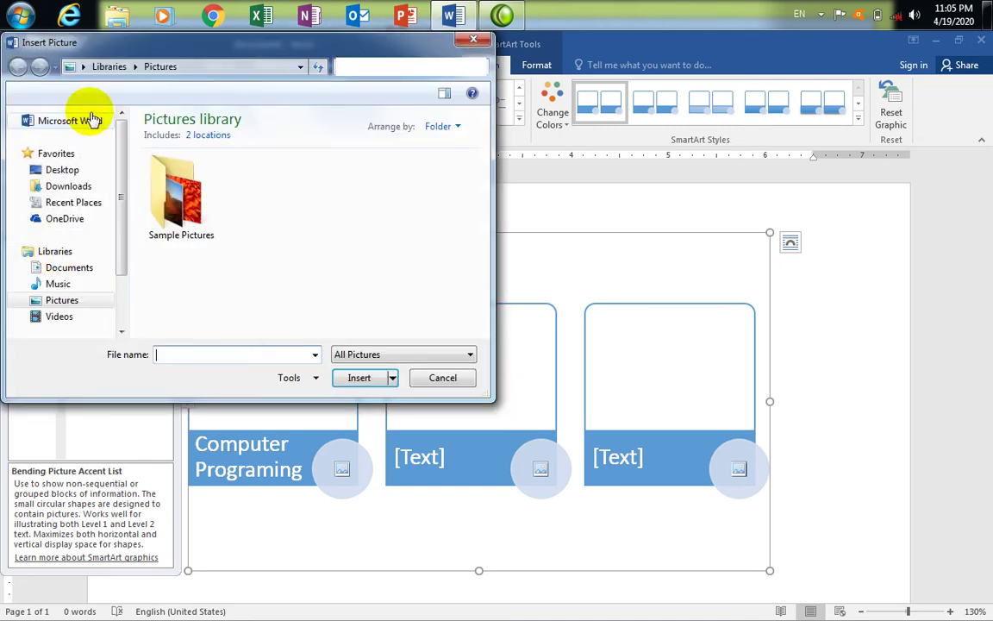
click(166, 205)
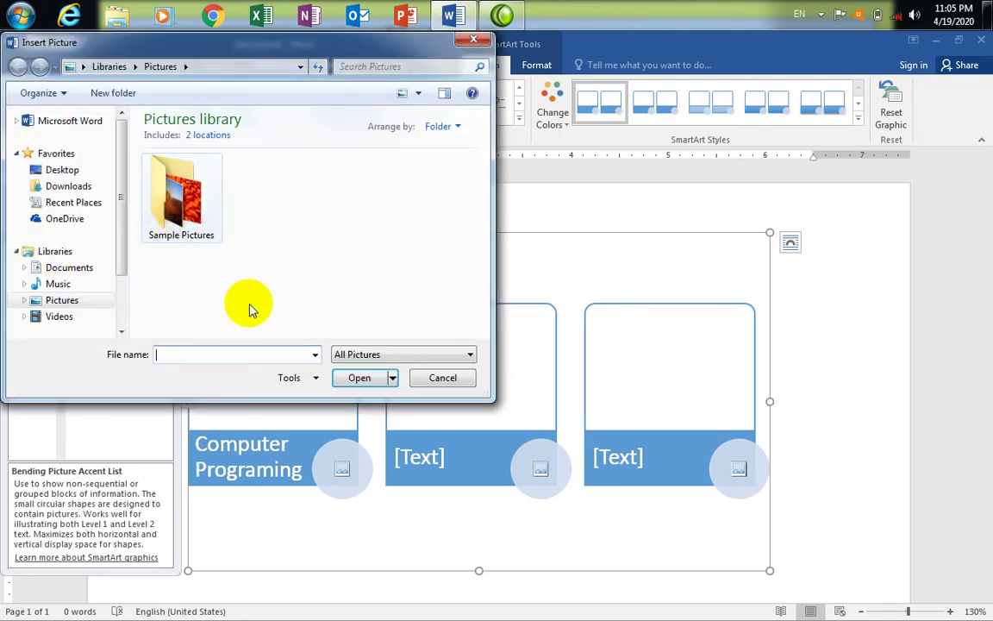
double_click(182, 216)
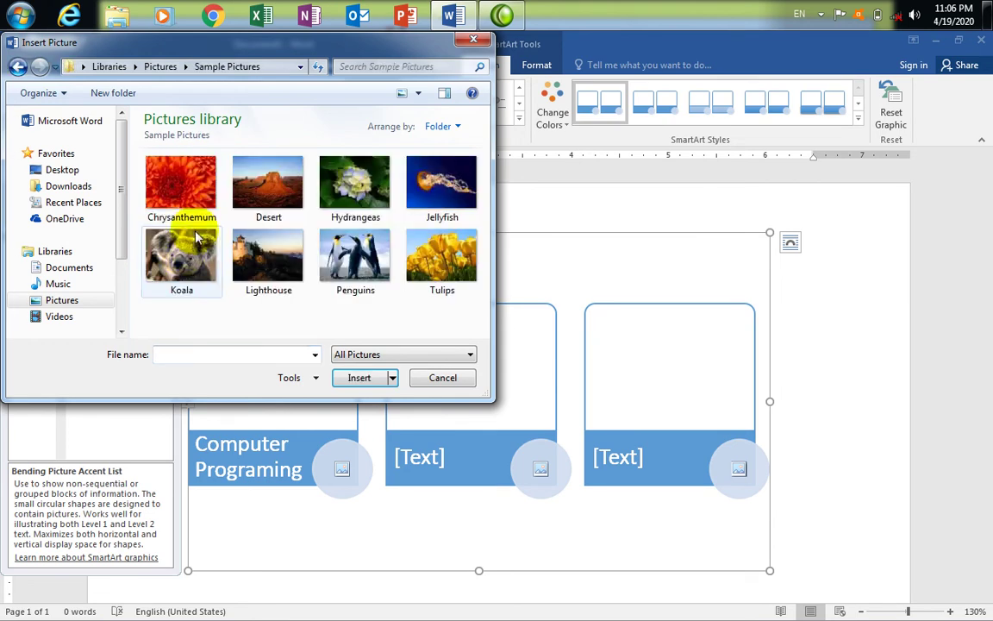
click(271, 200)
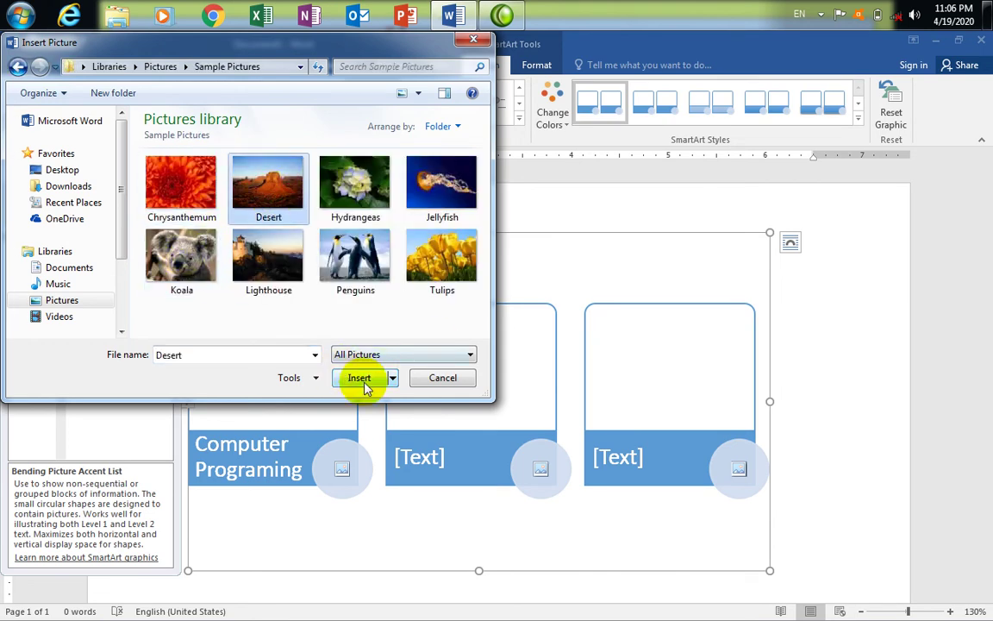
click(359, 378)
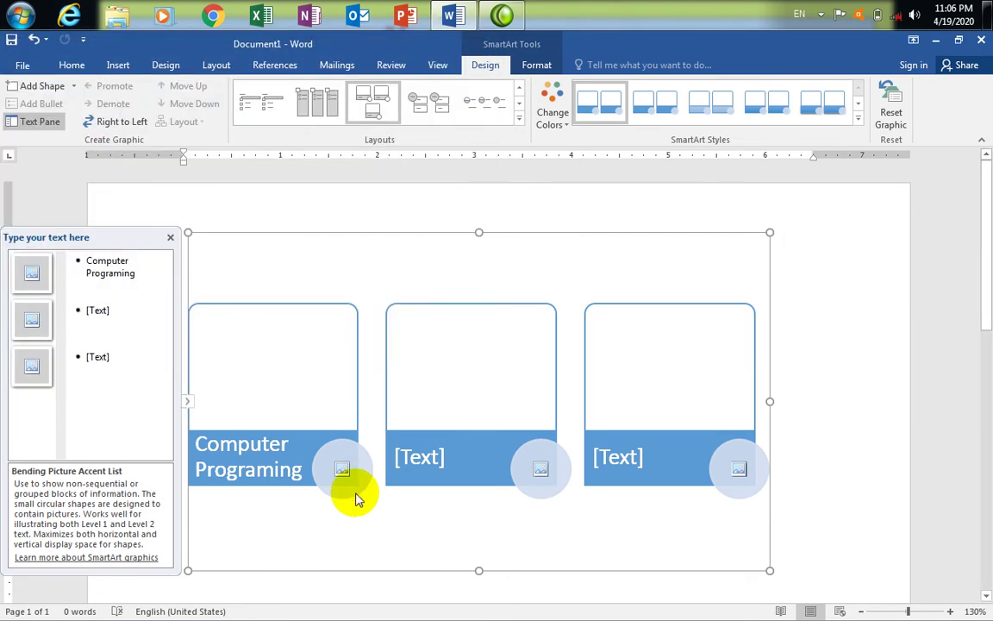
click(293, 511)
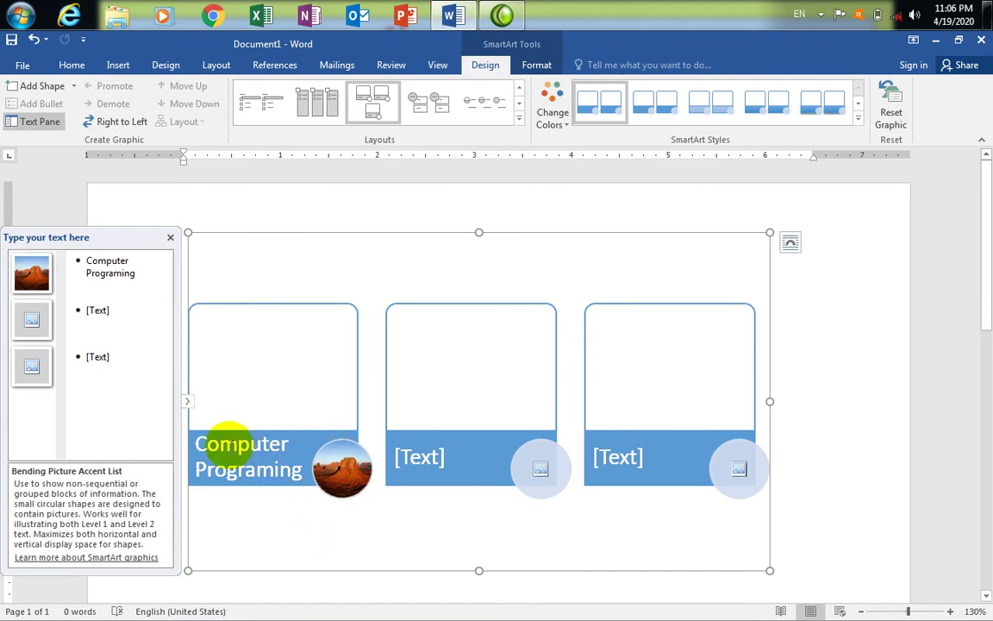
Label the second box of the SmartArt graphic "Lananguage"
click(419, 459)
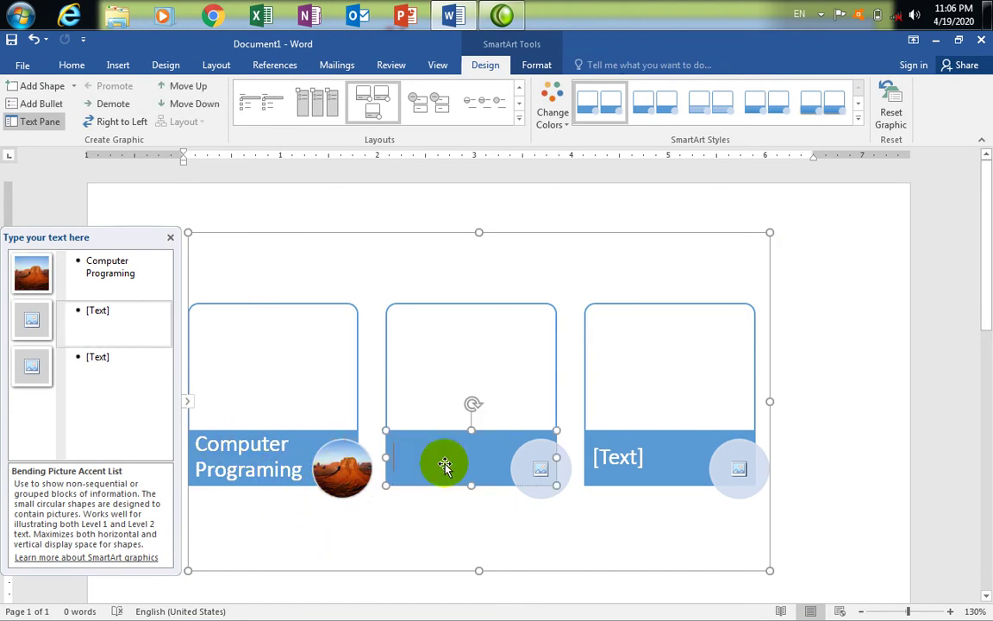
text(L)
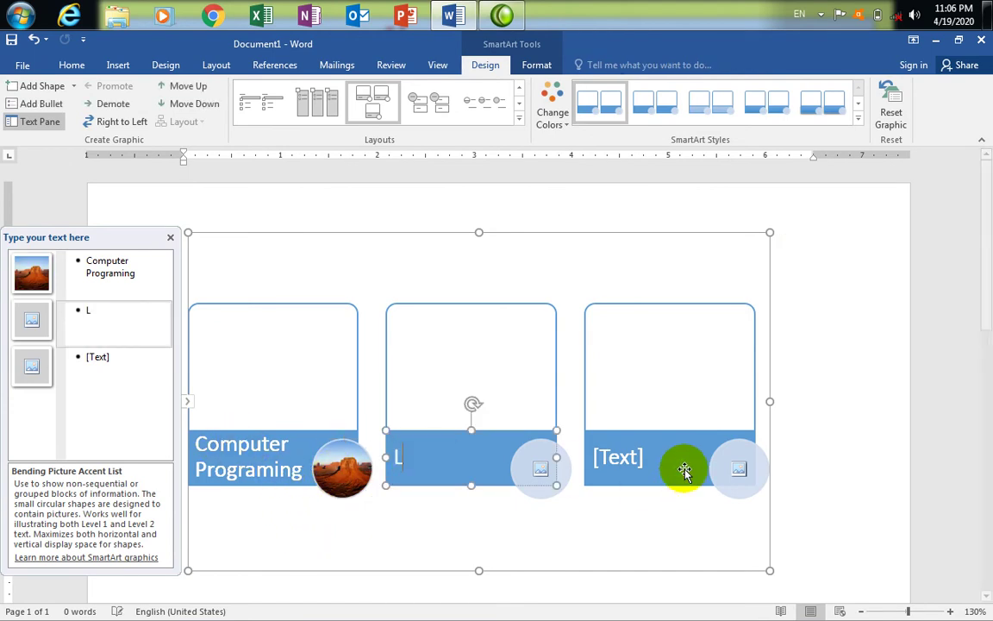
text(ananguage)
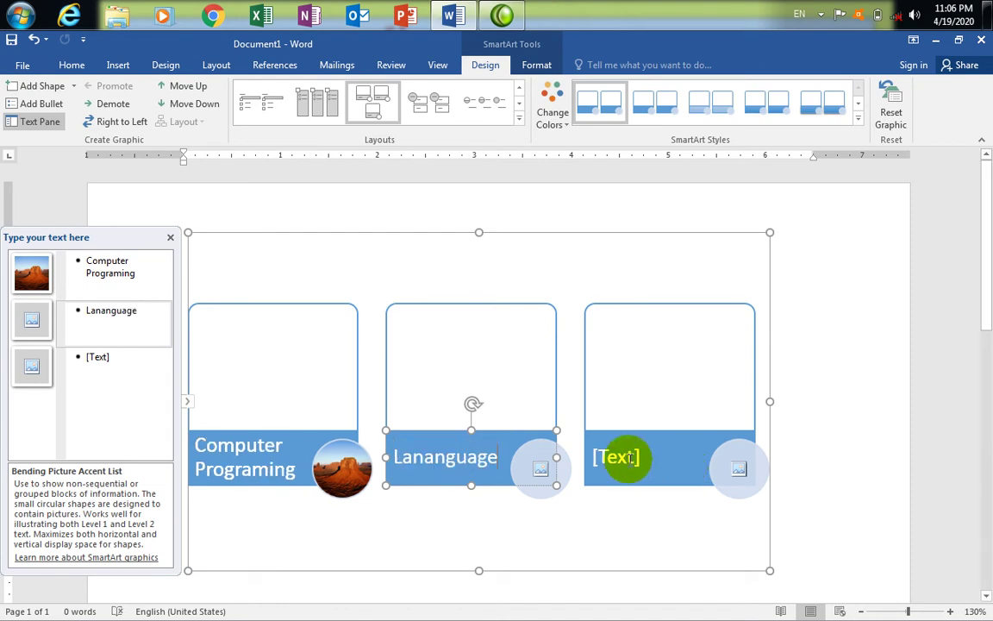
click(617, 457)
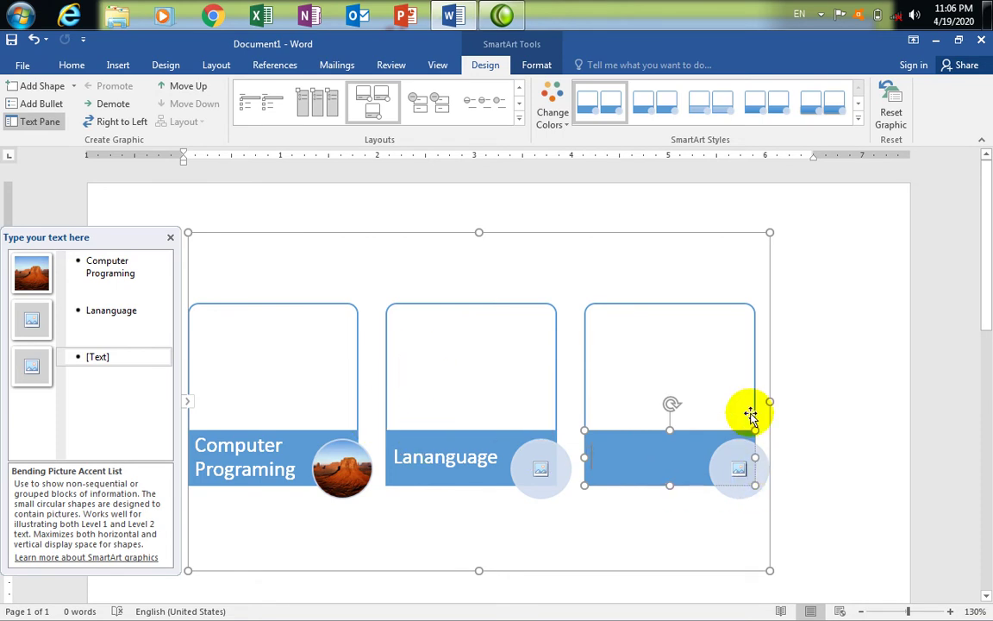
right_click(747, 323)
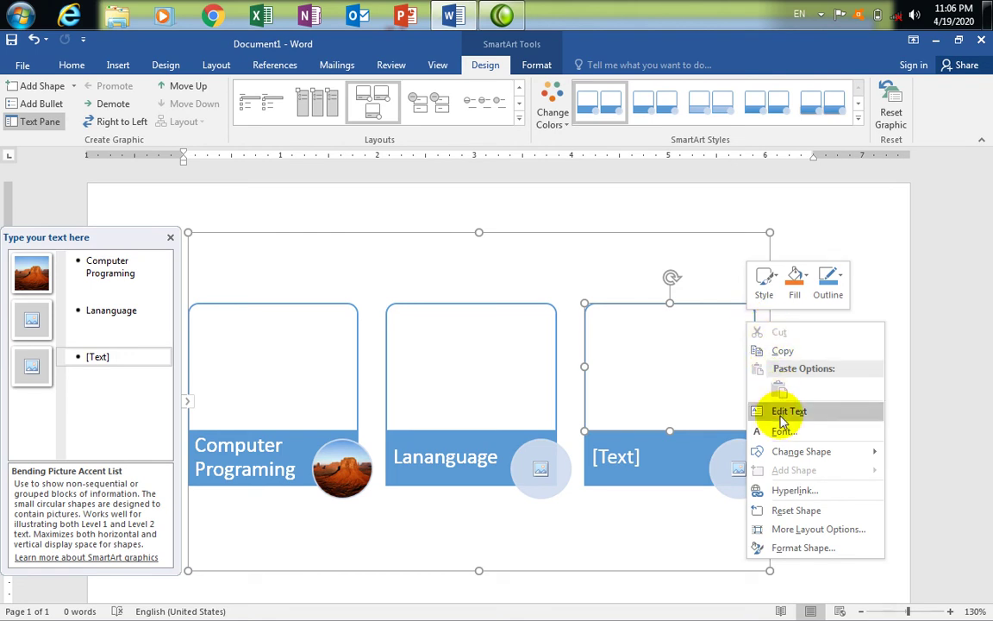
mouse_move(786, 457)
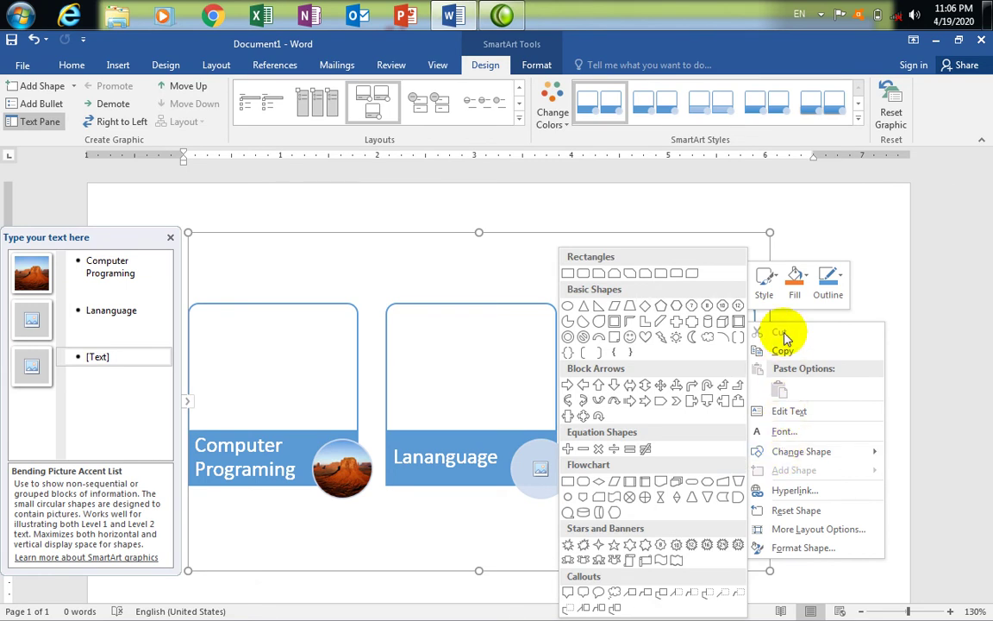
click(645, 357)
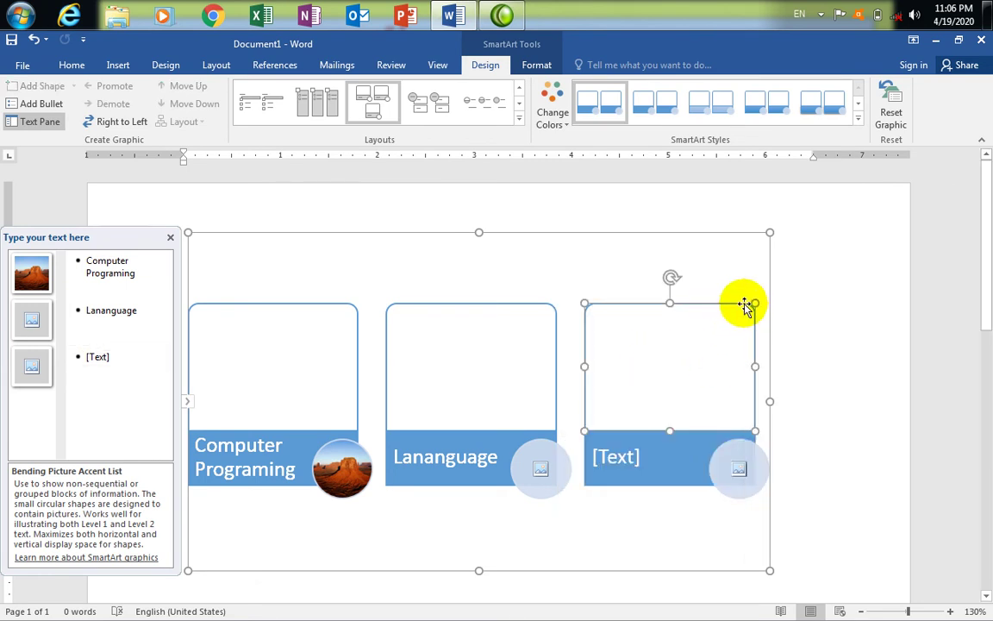
Label the third box of the SmartArt graphic "dfhjasdfj"
right_click(675, 312)
click(616, 459)
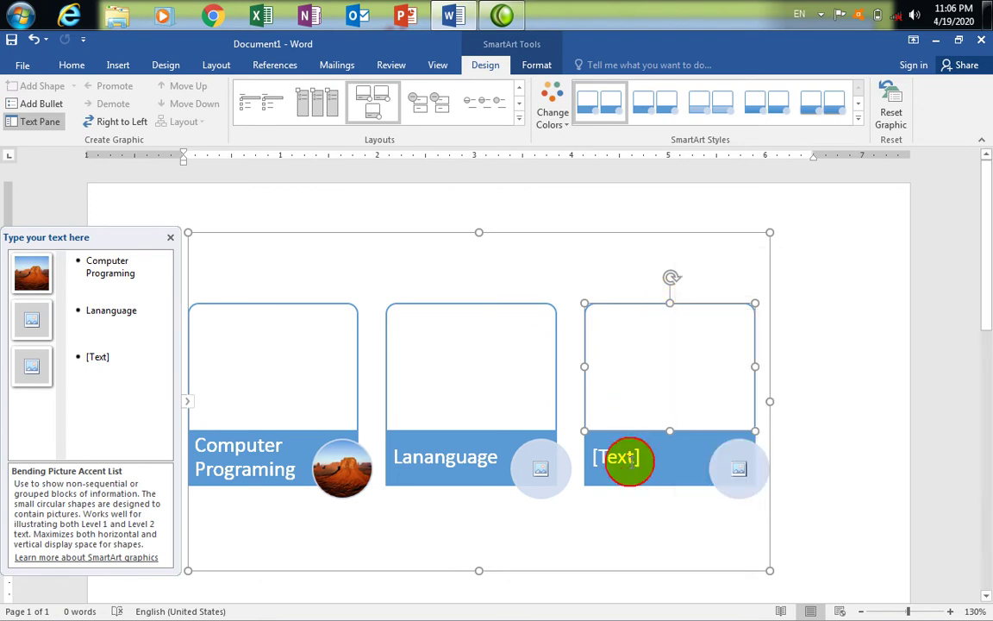
click(89, 361)
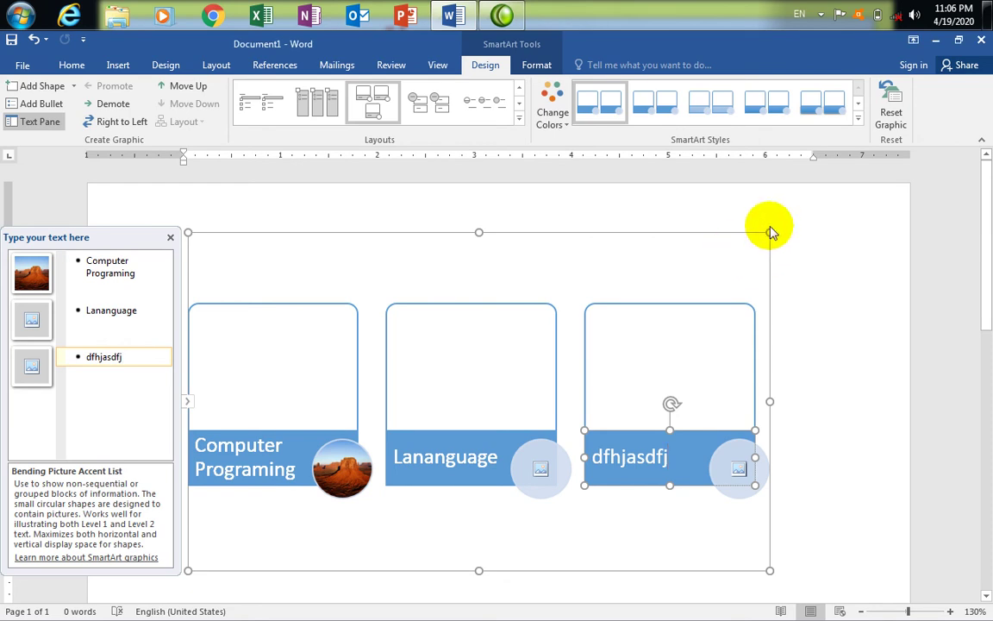
Resize the whole SmartArt graphic to about 5.8 inches wide and 2.2 inches tall
drag(770, 231, 638, 340)
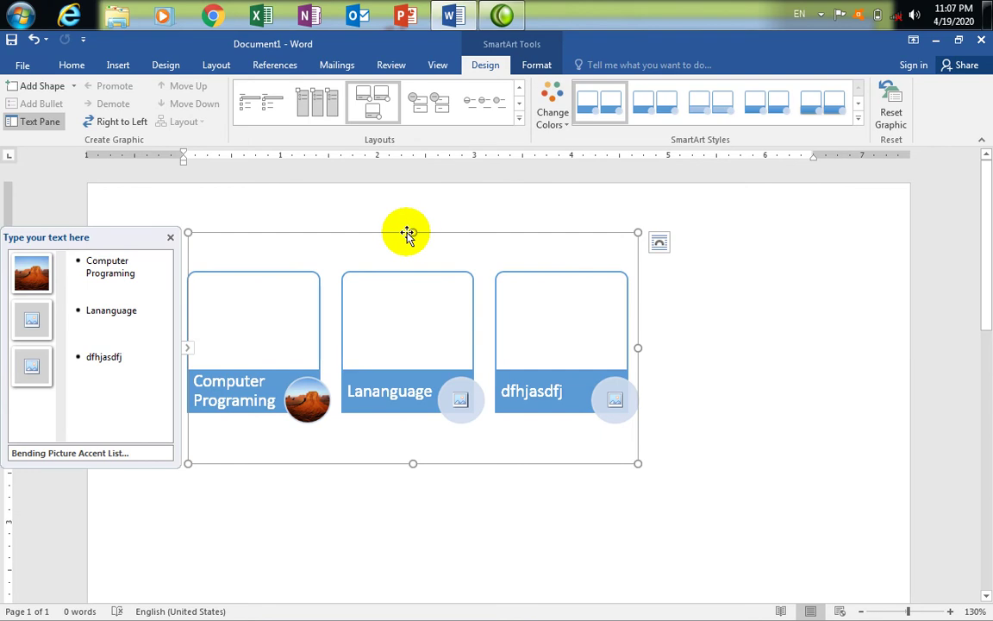
drag(413, 232, 410, 260)
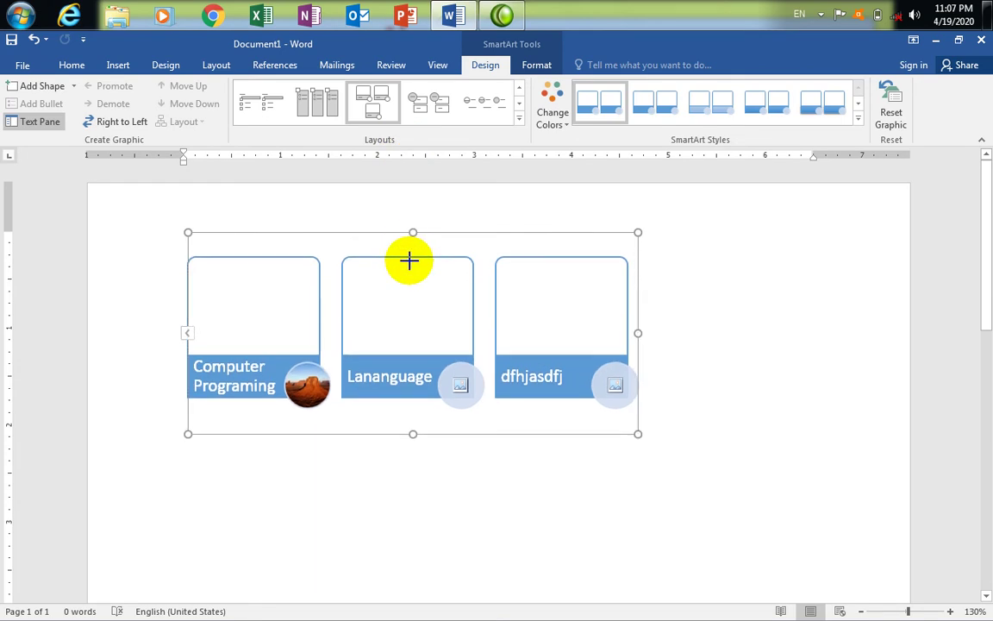
click(633, 334)
drag(636, 332, 567, 333)
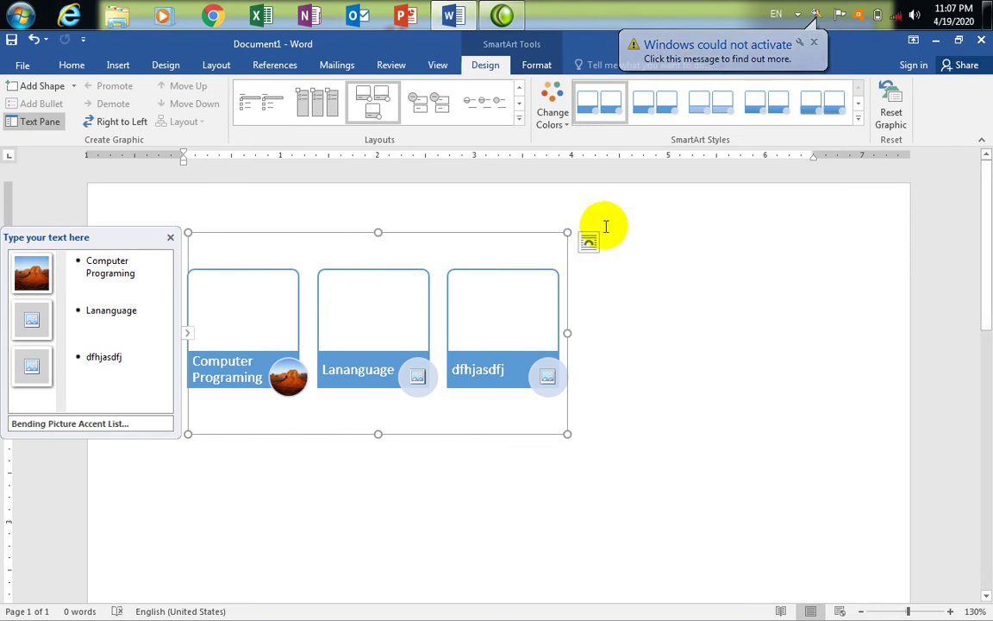
drag(571, 233, 603, 197)
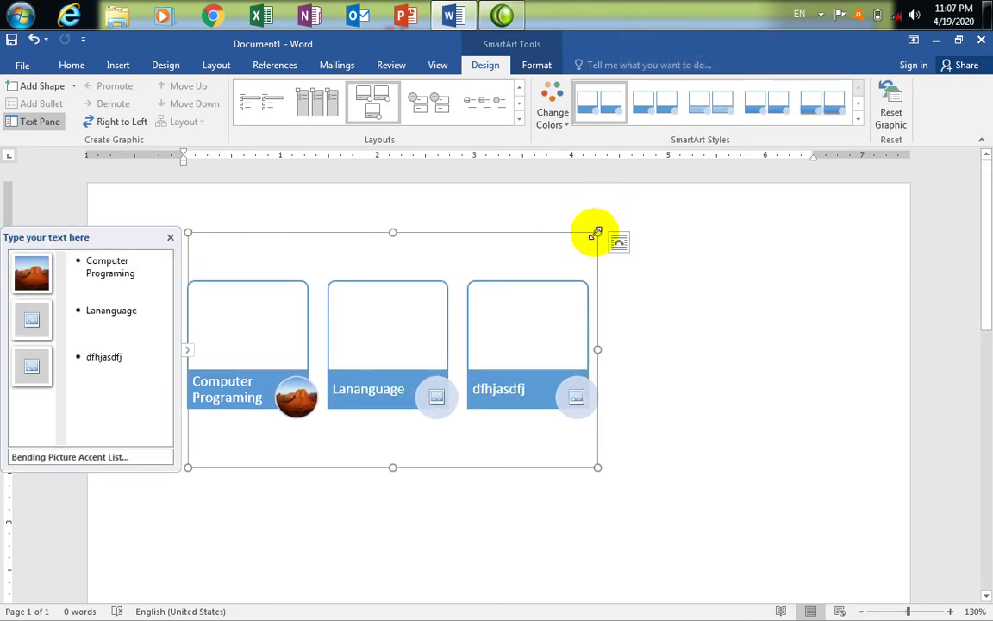
drag(595, 233, 750, 255)
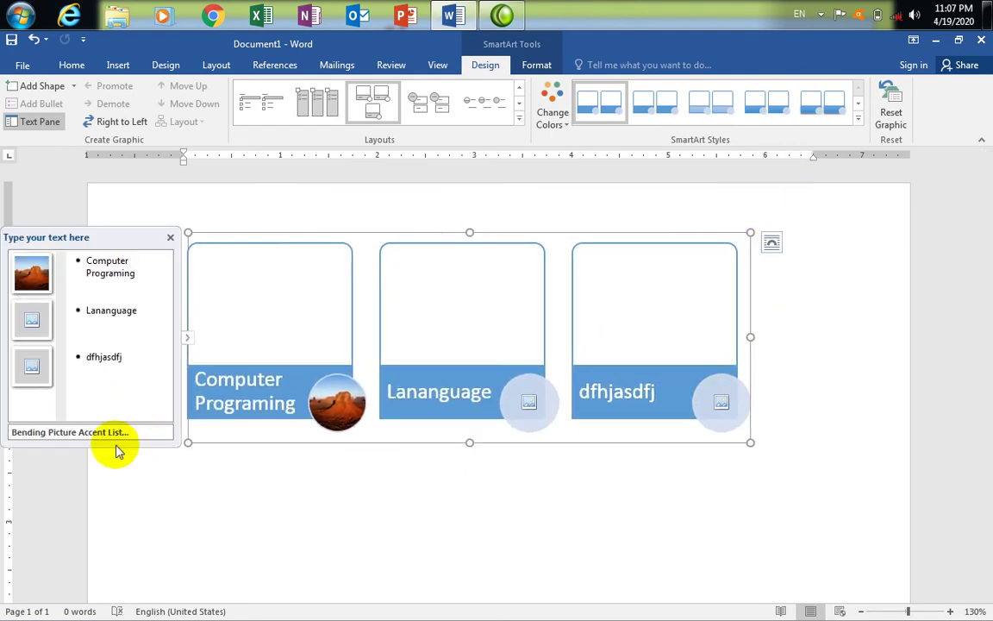
Change the SmartArt graphic's layout to Vertical Chevron List
click(75, 86)
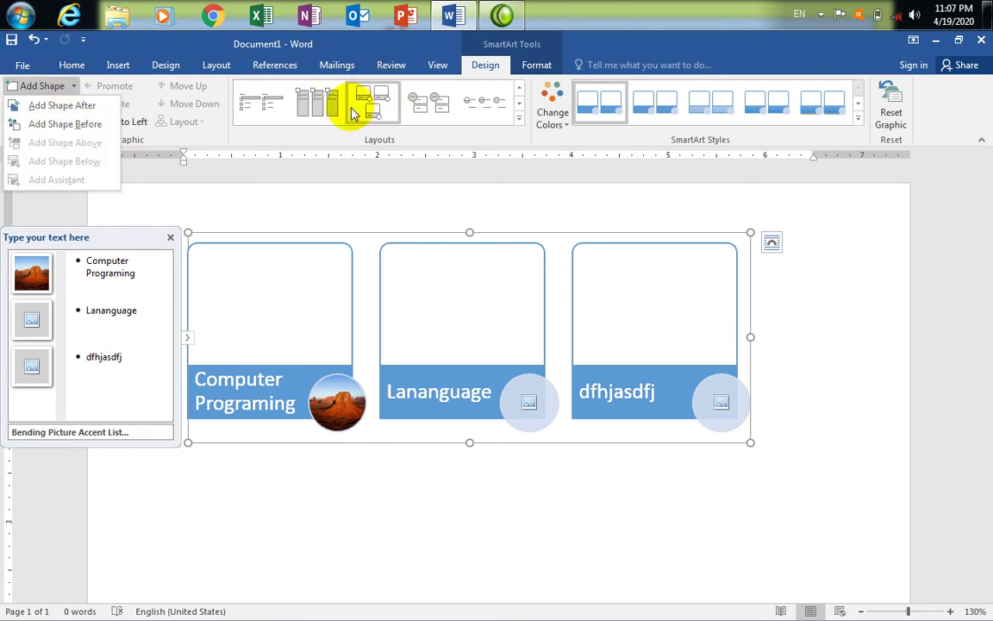
click(520, 120)
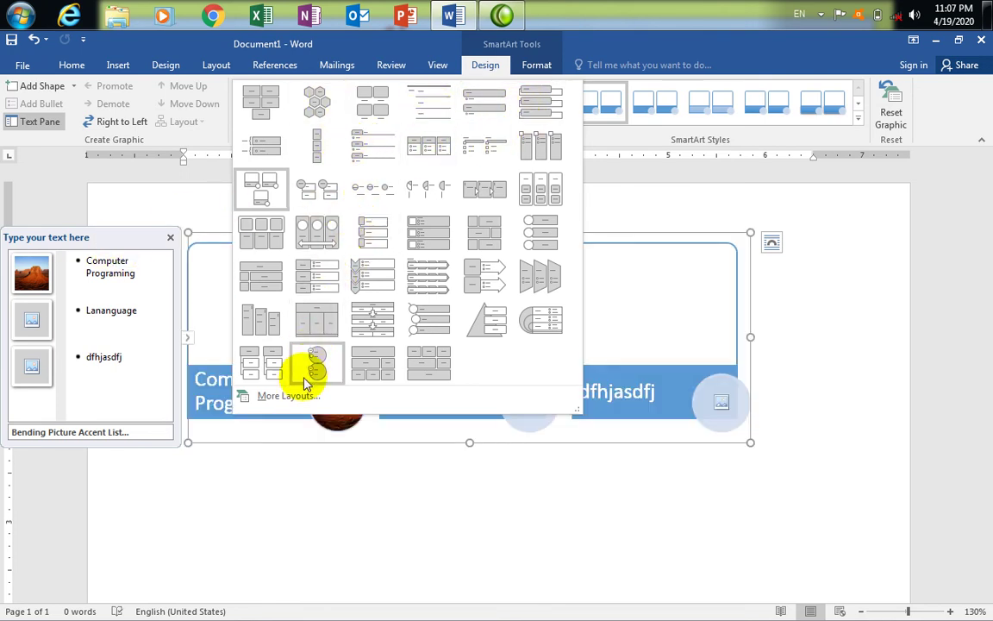
click(377, 282)
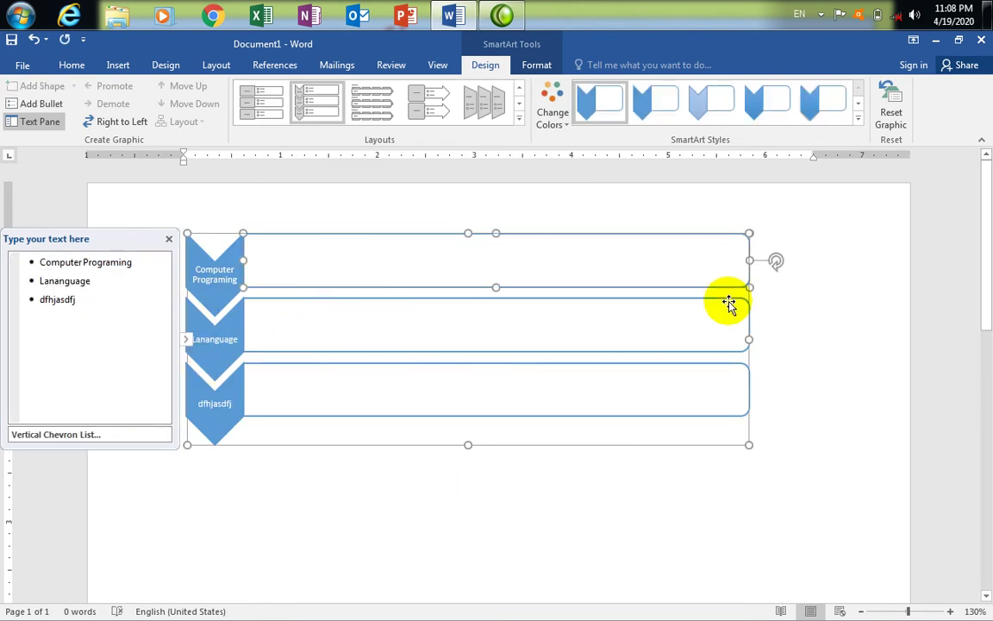
Shrink the box beside the "Computer Programing" chevron to a thin strip and narrow the whole graphic to about 4 inches
click(749, 267)
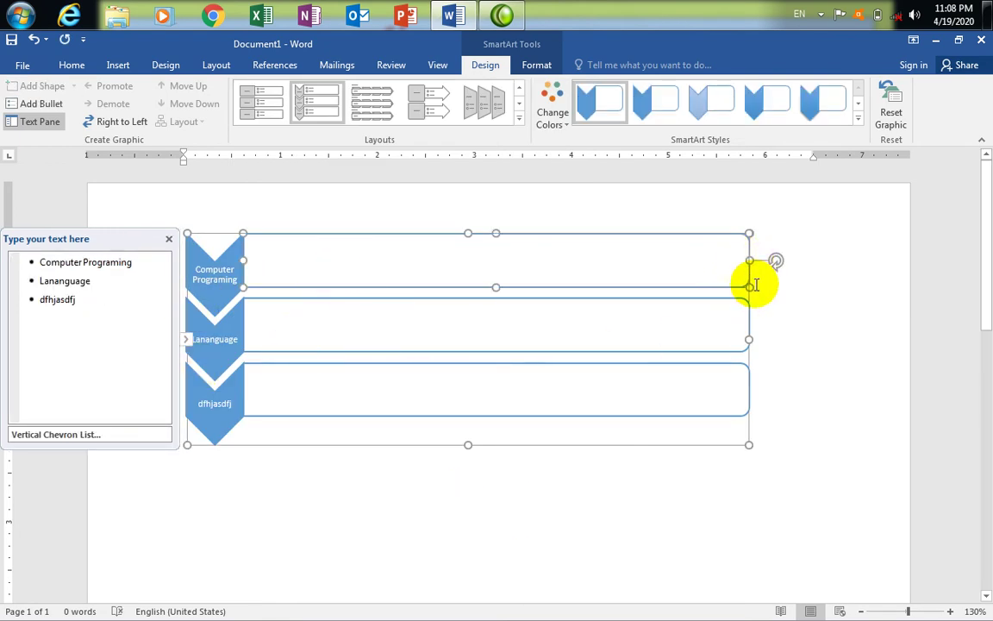
drag(749, 286, 432, 283)
drag(752, 340, 571, 343)
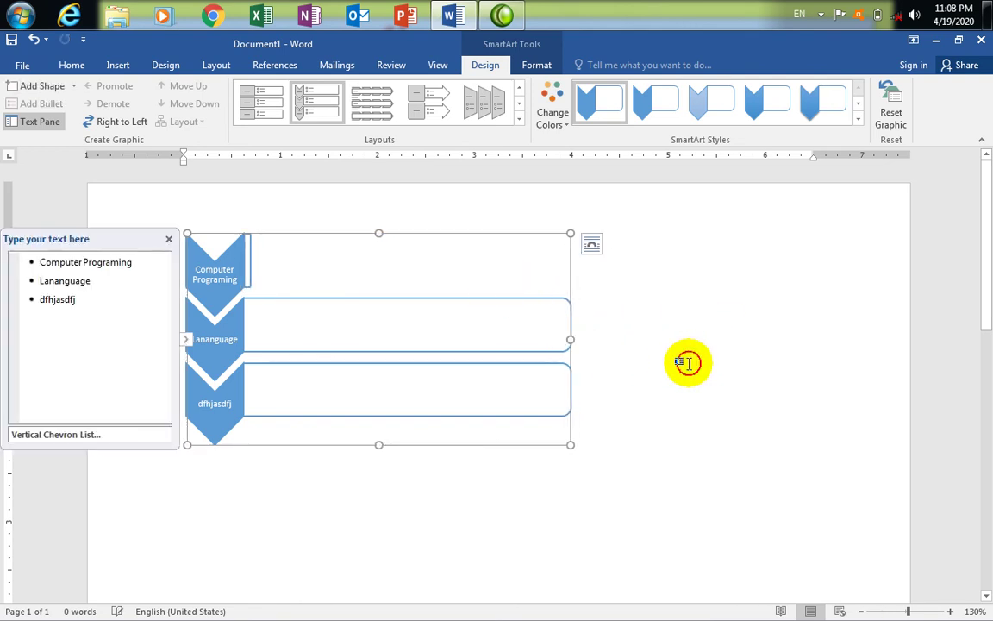
click(688, 363)
Browse the colour variations with the "Lananguage" row's box selected, and apply the first 3-D SmartArt style to the graphic
click(403, 334)
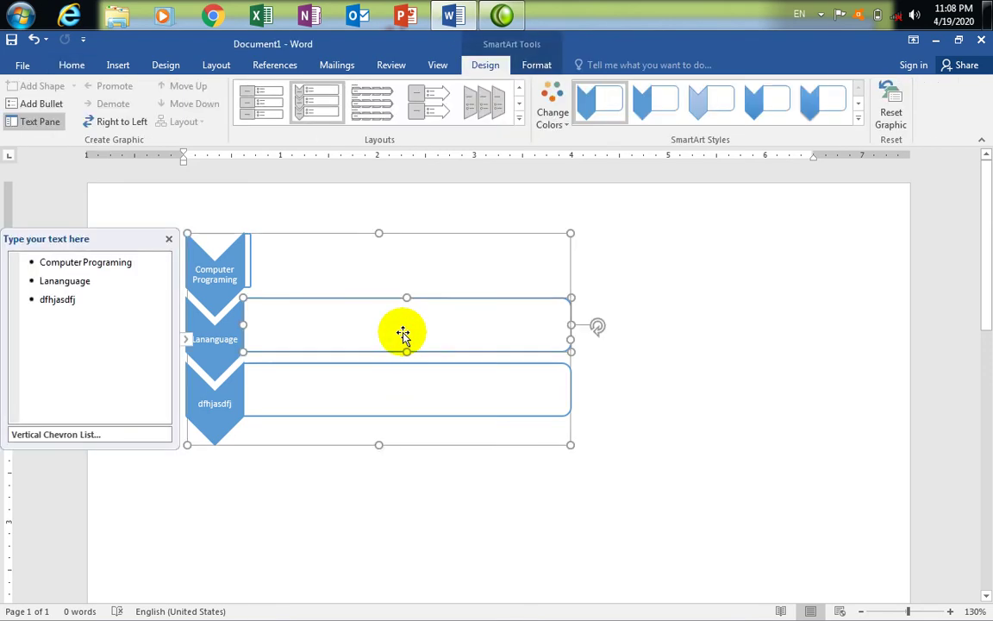
click(565, 125)
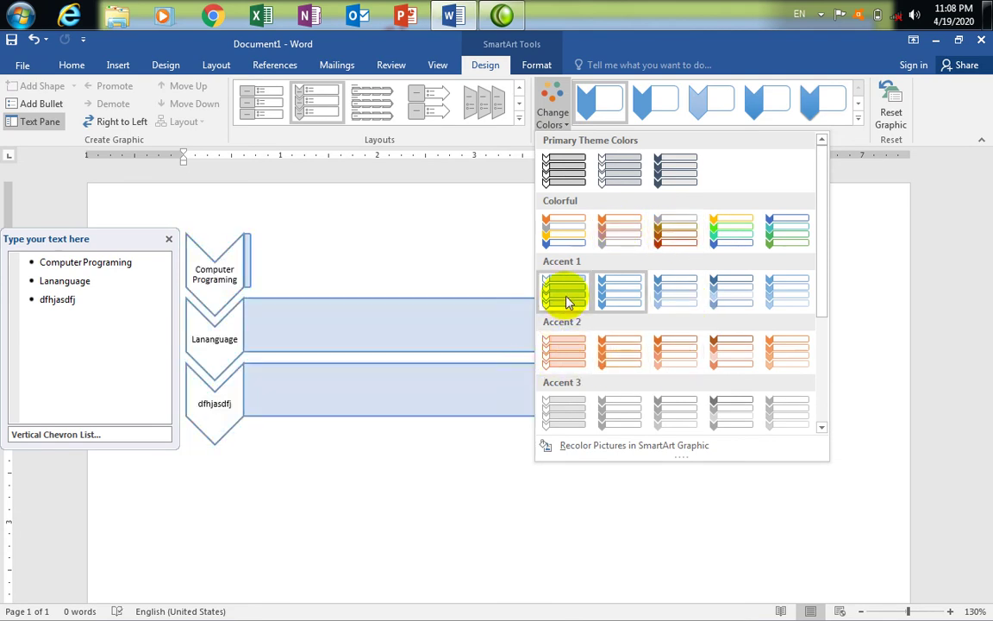
click(857, 120)
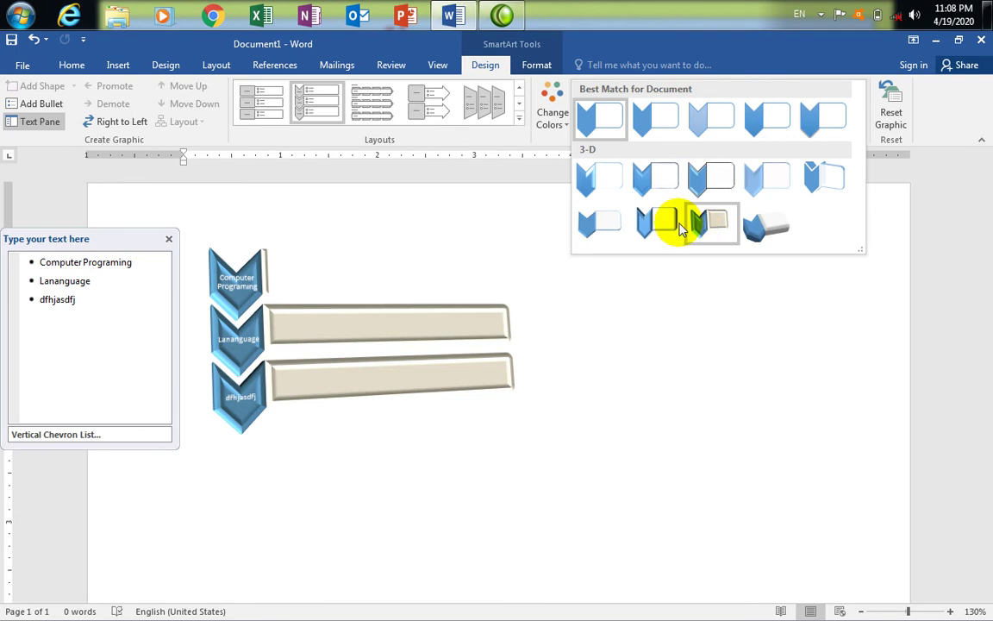
click(597, 177)
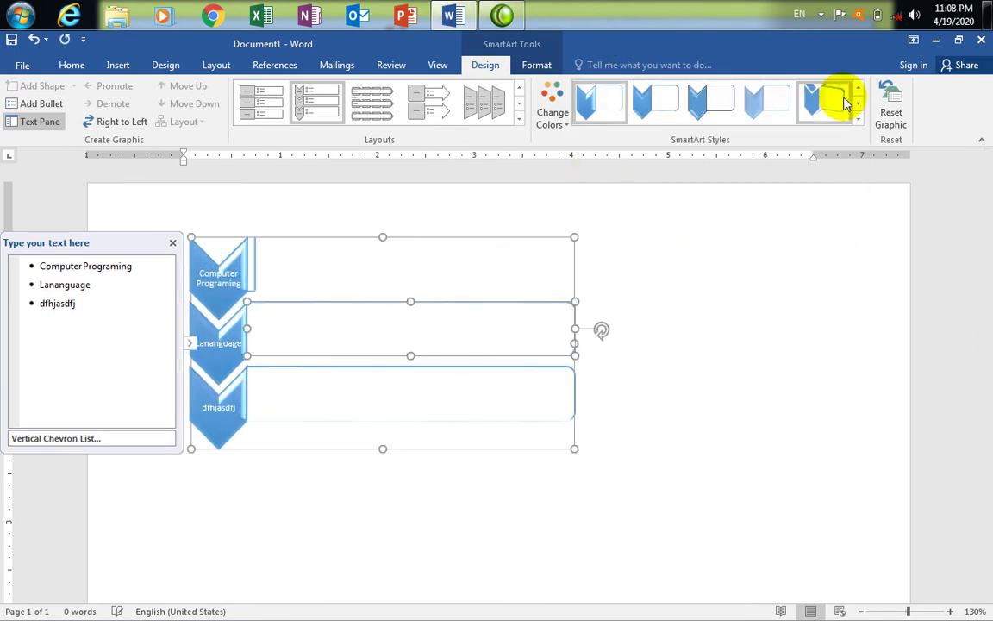
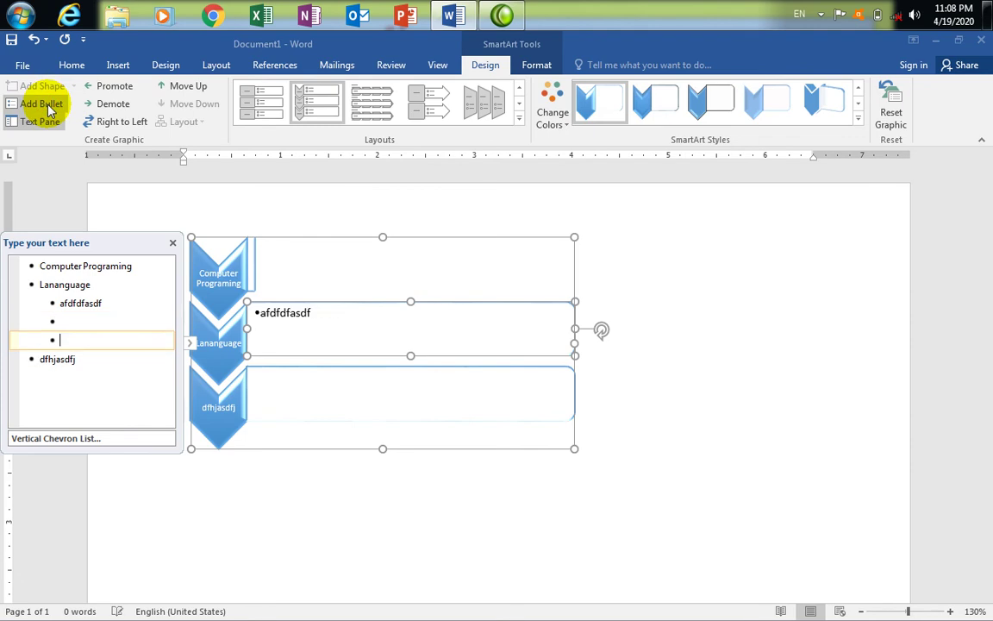
Enter "sdfsdfsd" as the second sub-bullet under "Lananguage", below "afdfdfasdf"
click(76, 322)
text(sdfsdfsd)
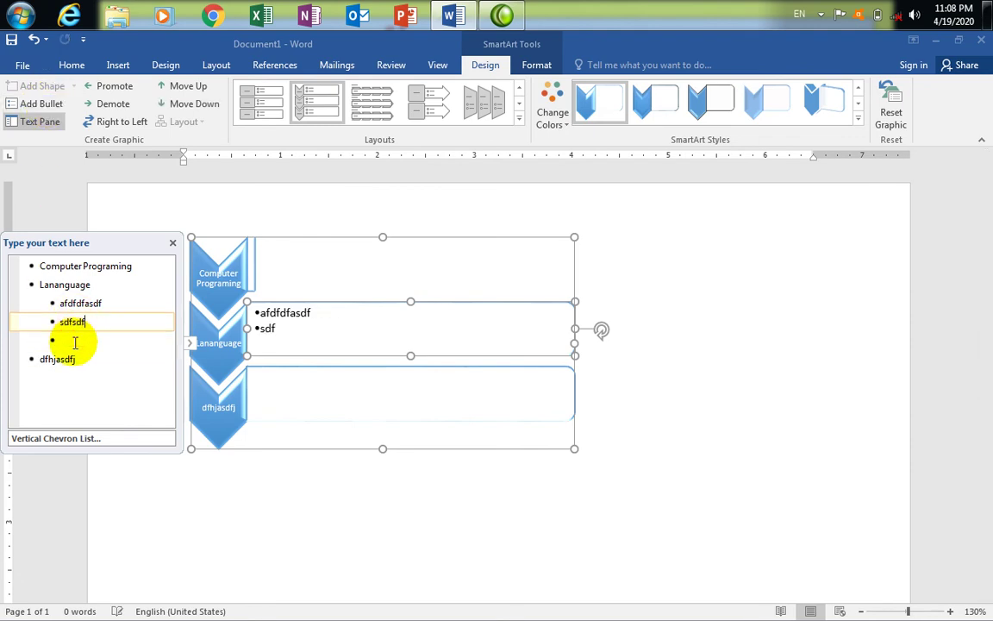
click(77, 344)
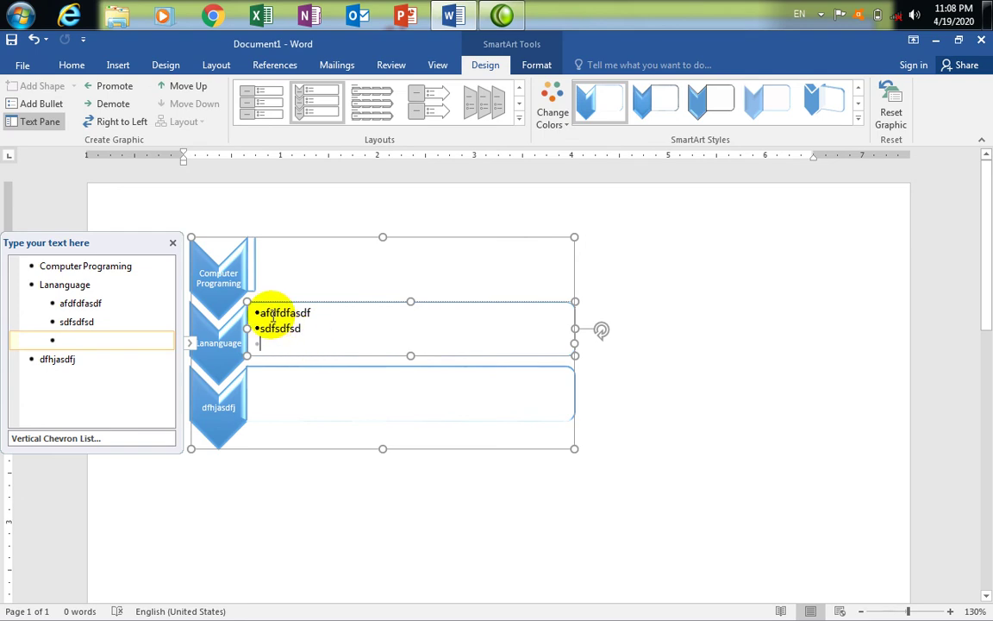
click(223, 352)
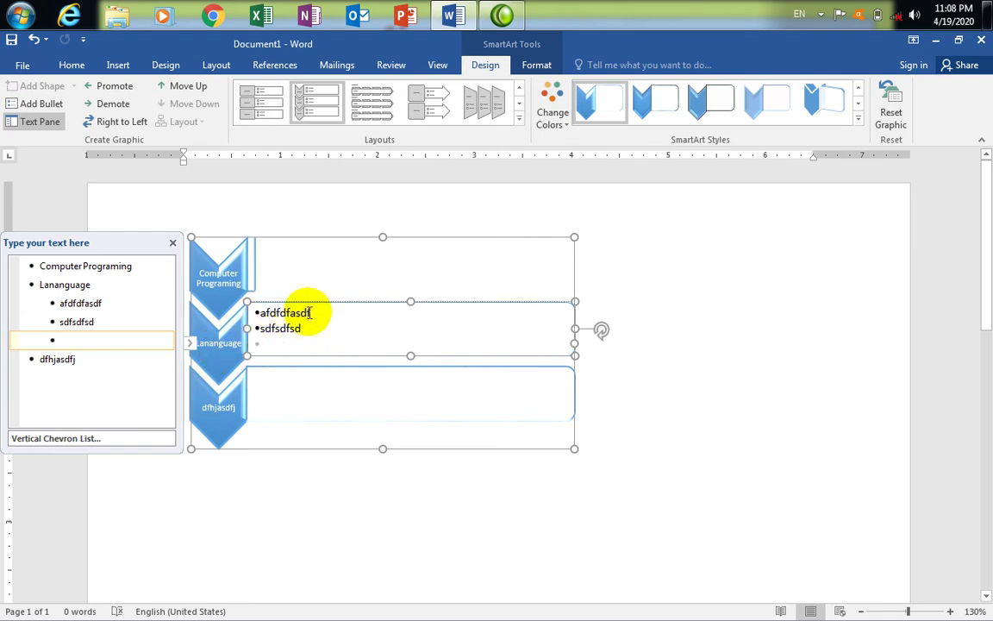
drag(313, 314, 282, 316)
click(217, 273)
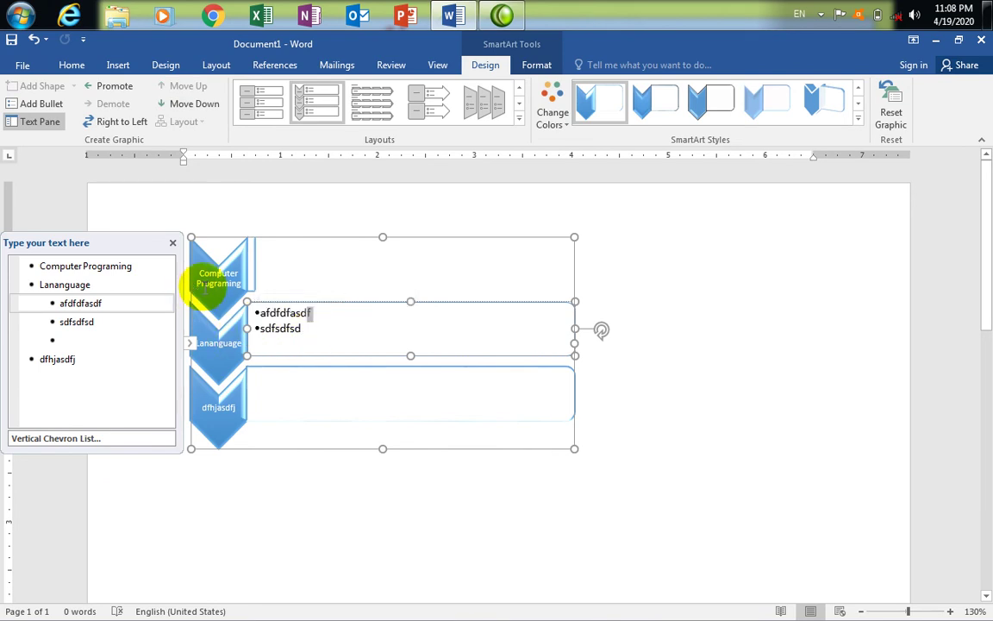
click(331, 278)
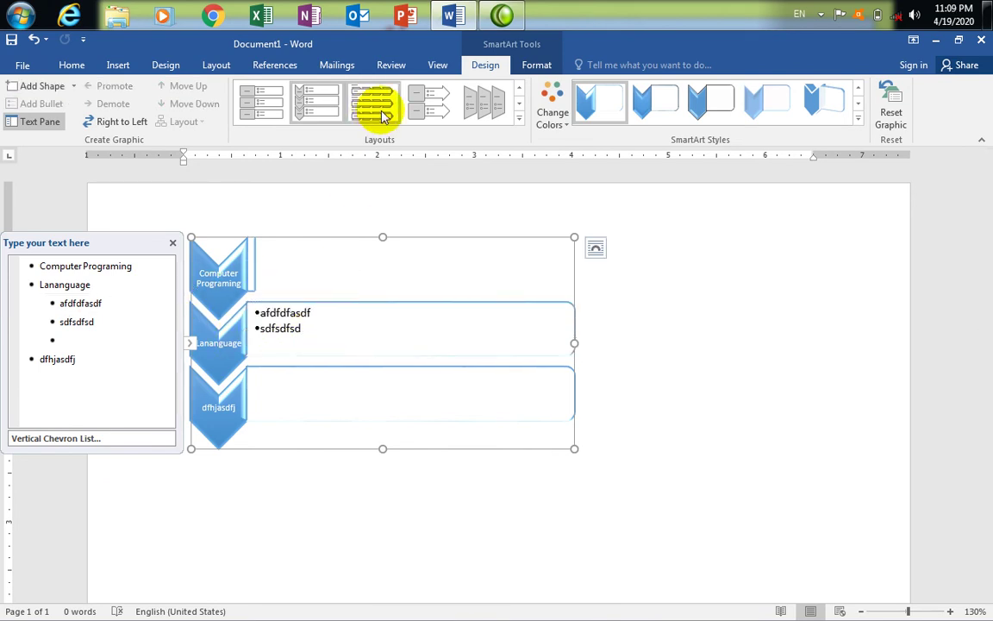
Show the SmartArt shape formatting options and try selecting the bullet text and the chevrons, singly and together
click(536, 66)
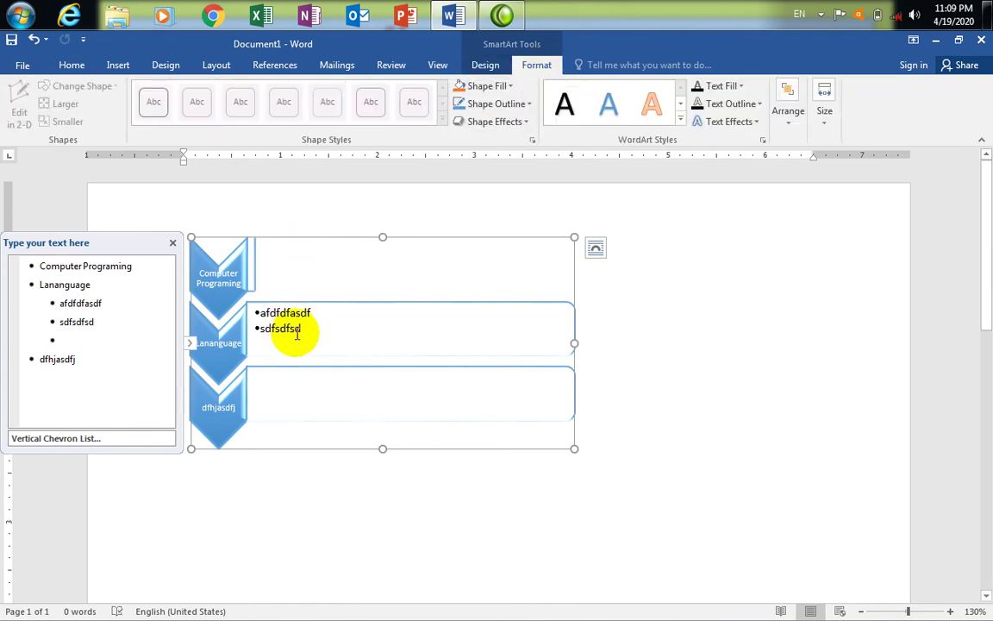
drag(298, 333, 199, 333)
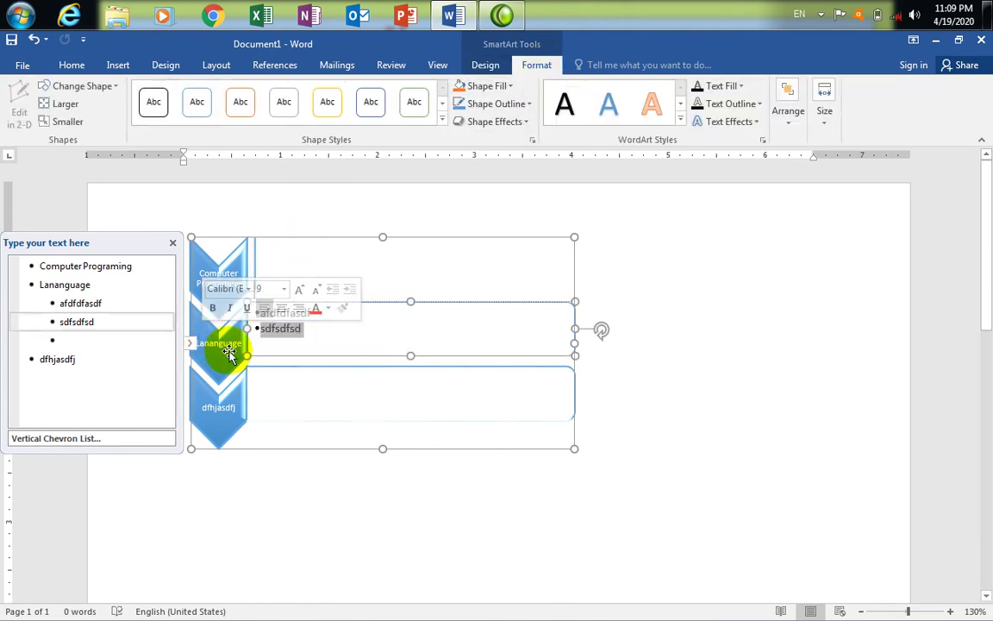
click(228, 353)
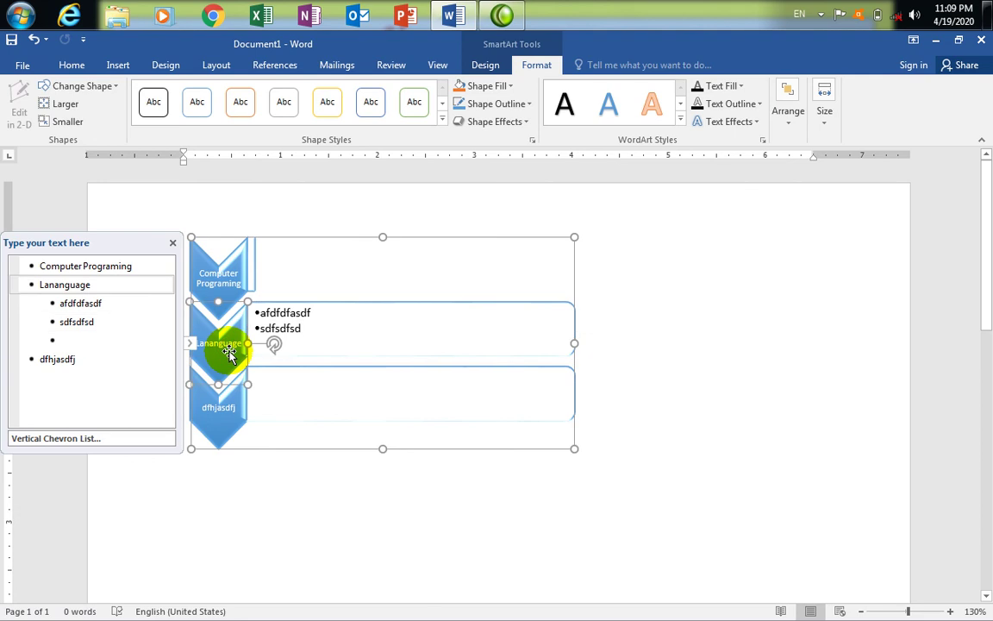
shift+click(226, 276)
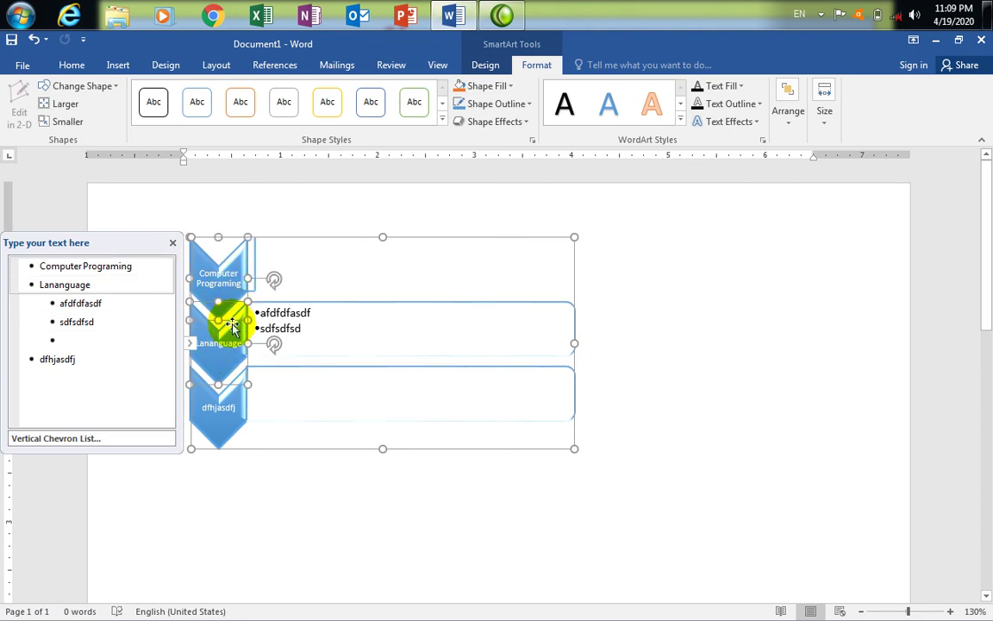
click(297, 403)
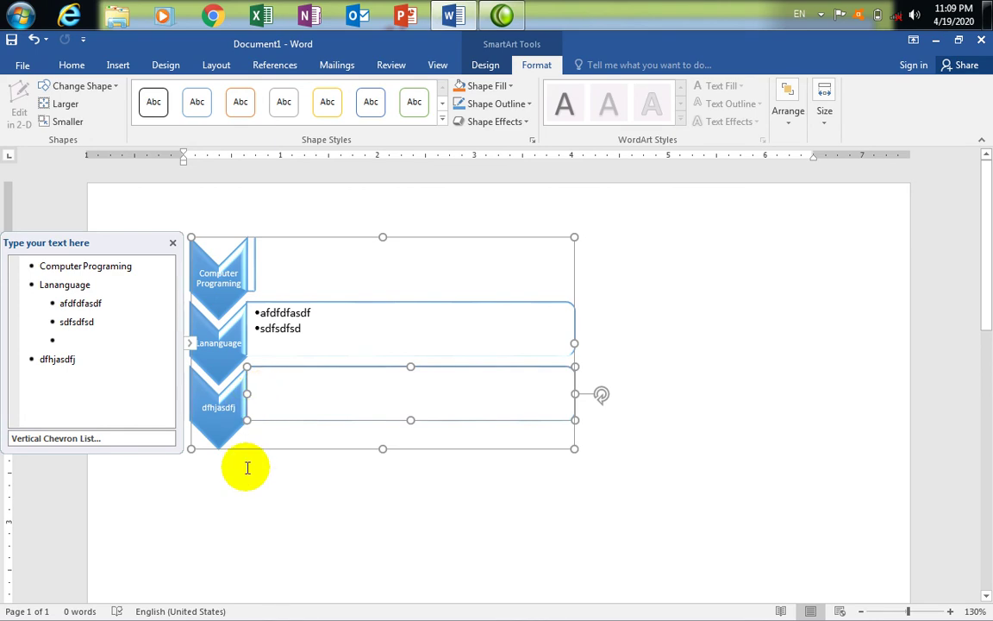
click(218, 431)
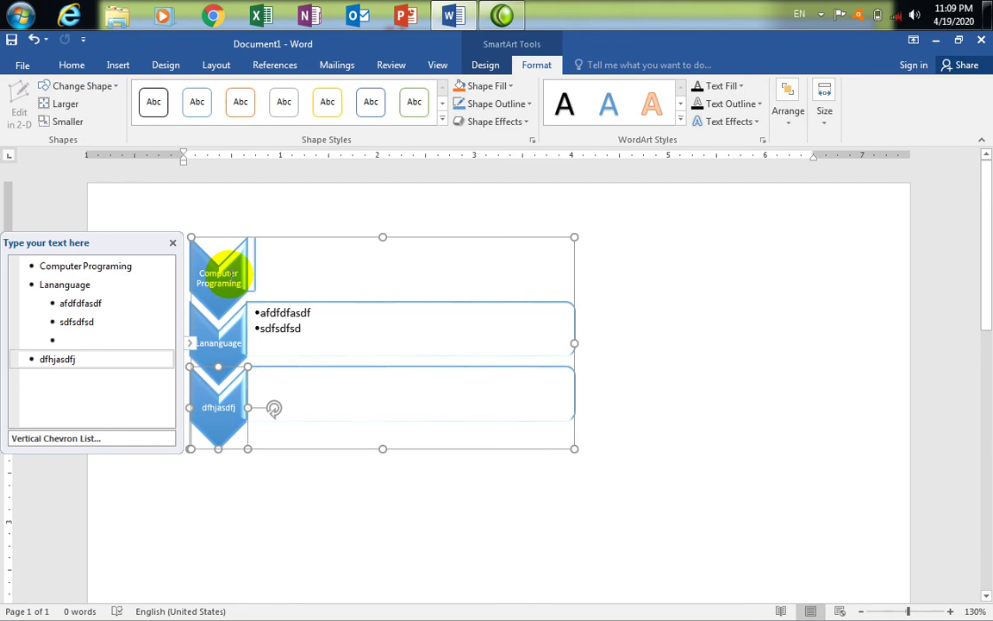
click(232, 274)
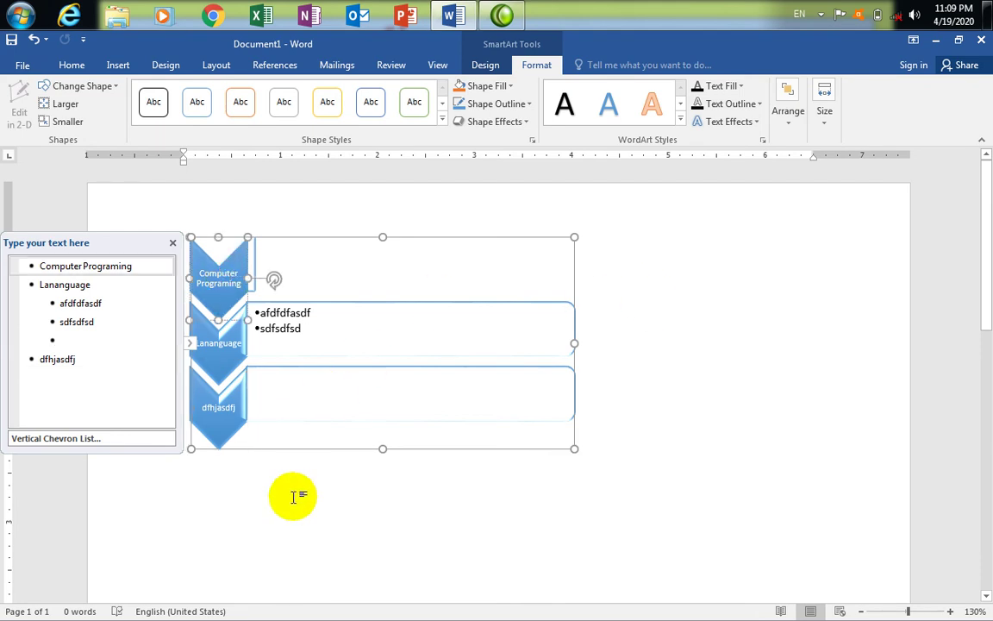
key(Escape)
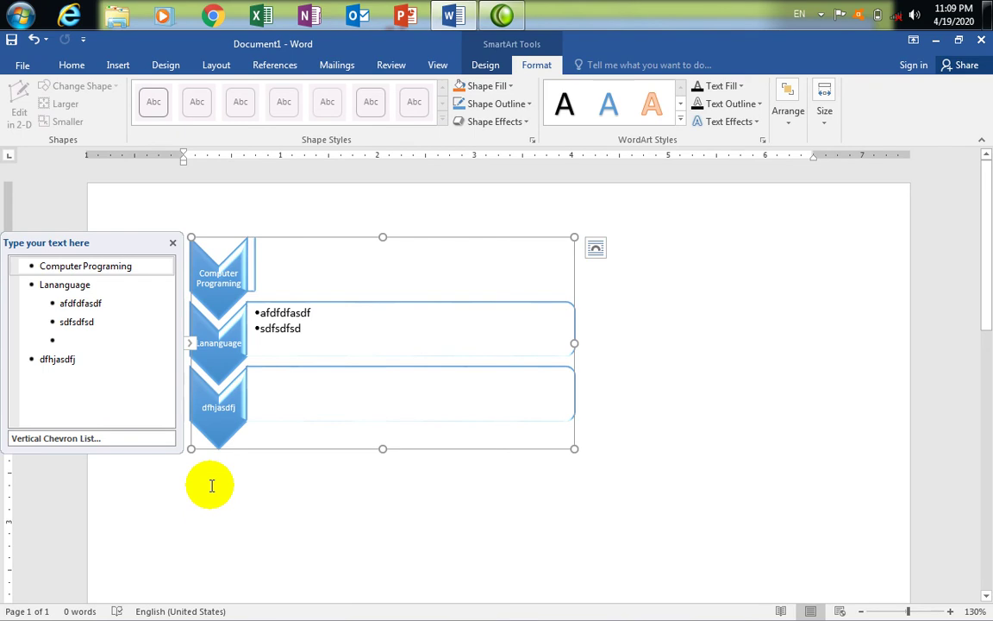
Apply the light orange theme shape style with black text to all three chevrons together
click(217, 415)
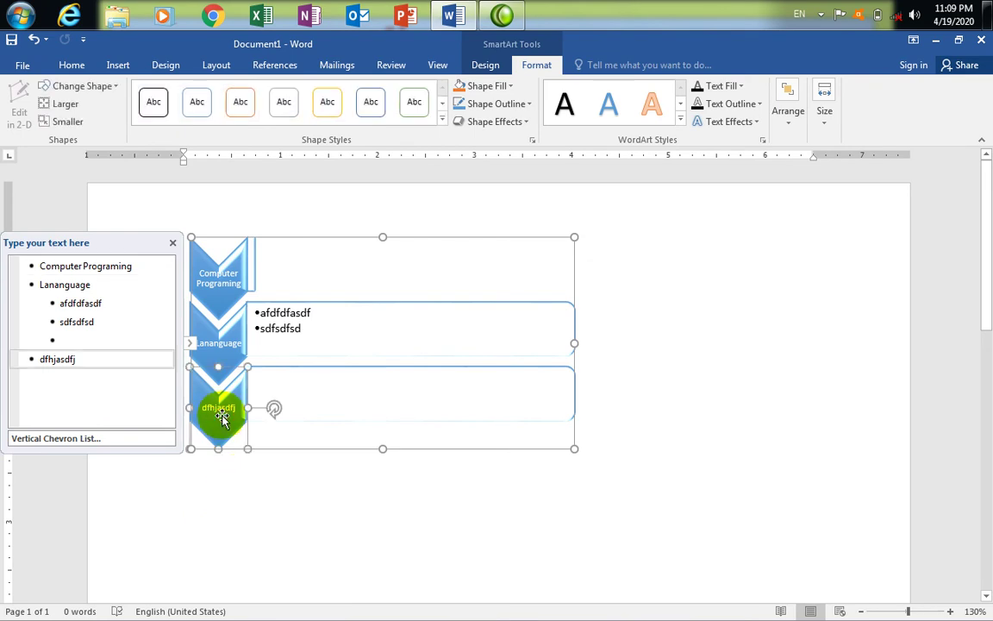
ctrl+click(218, 340)
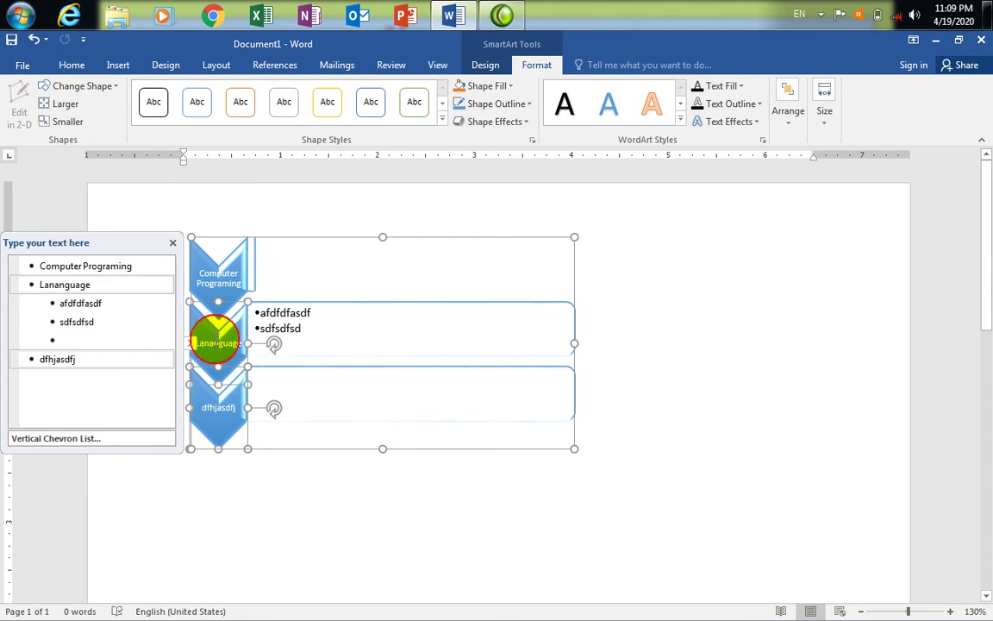
ctrl+click(219, 286)
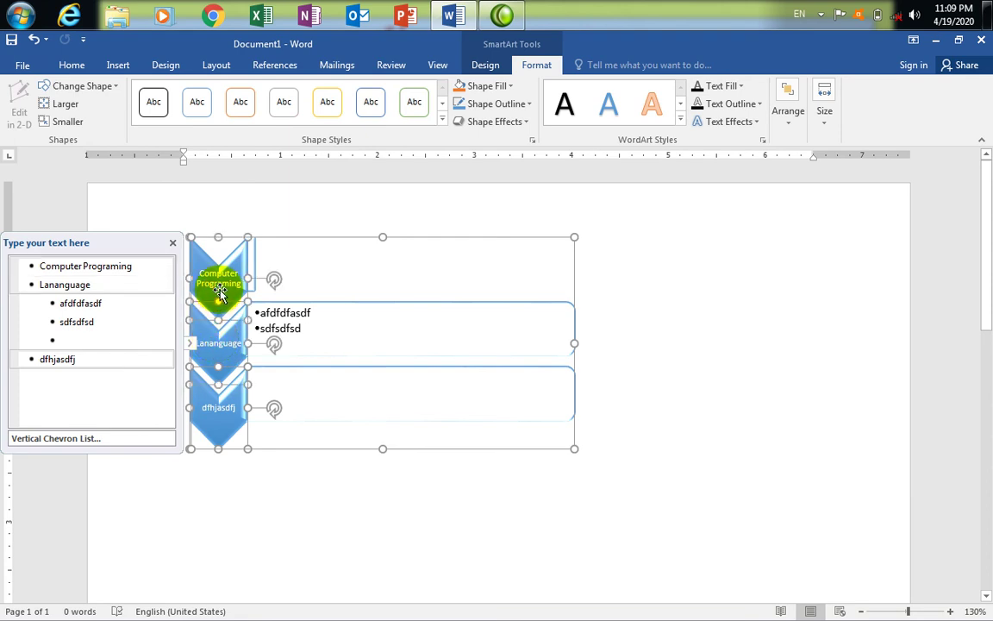
click(441, 123)
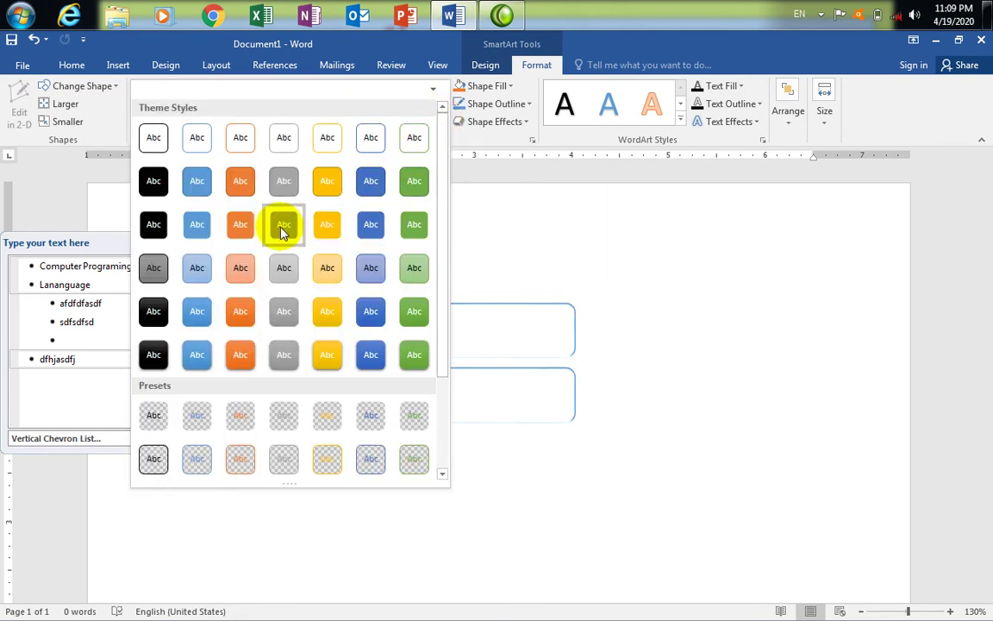
click(242, 269)
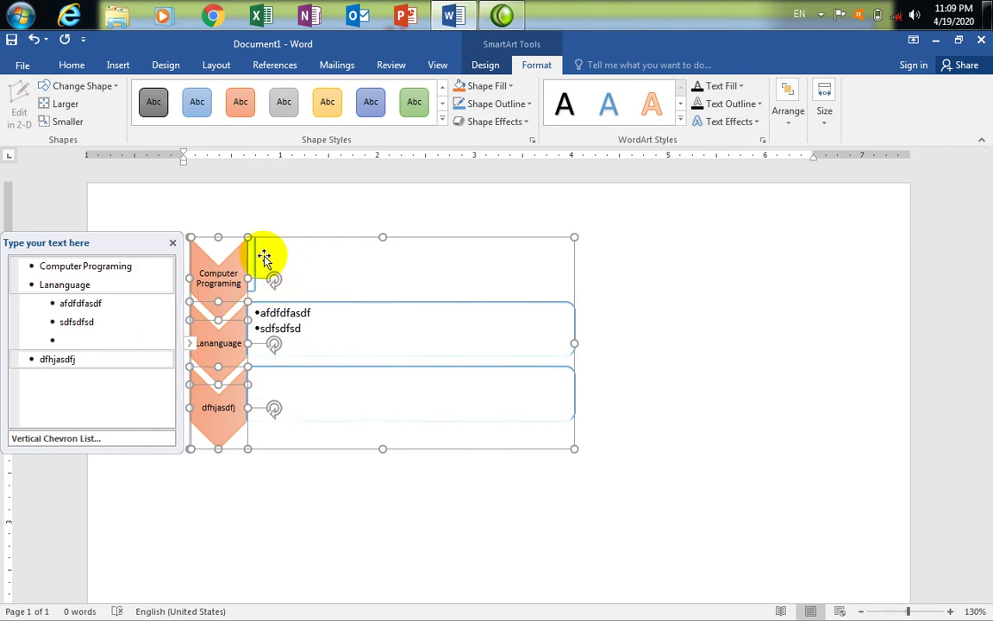
Browse the fill colours, outline options and shape effects such as 3-D Rotation for the three selected chevrons
click(510, 86)
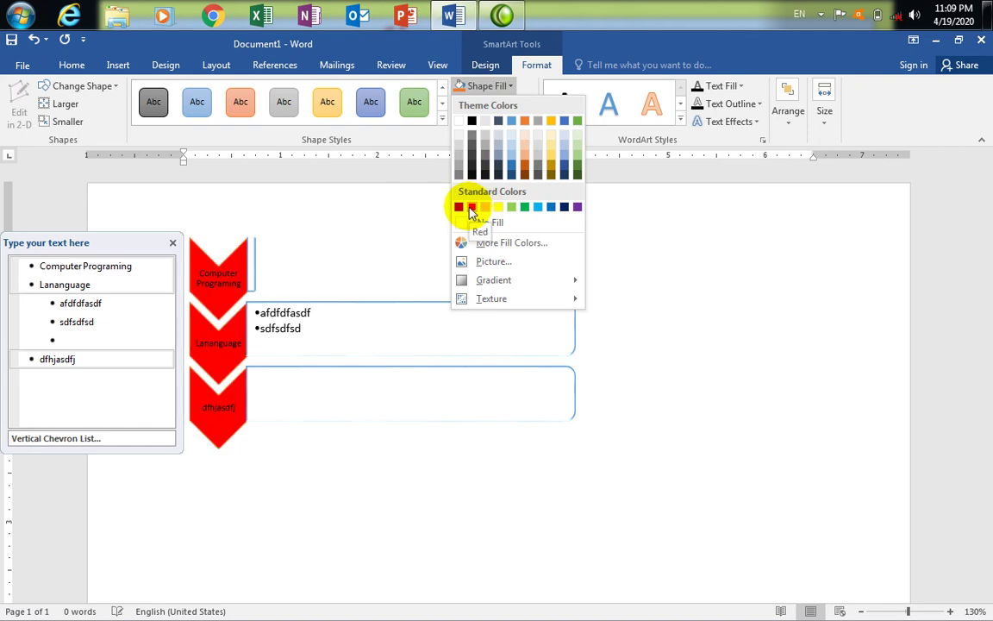
click(504, 86)
click(529, 104)
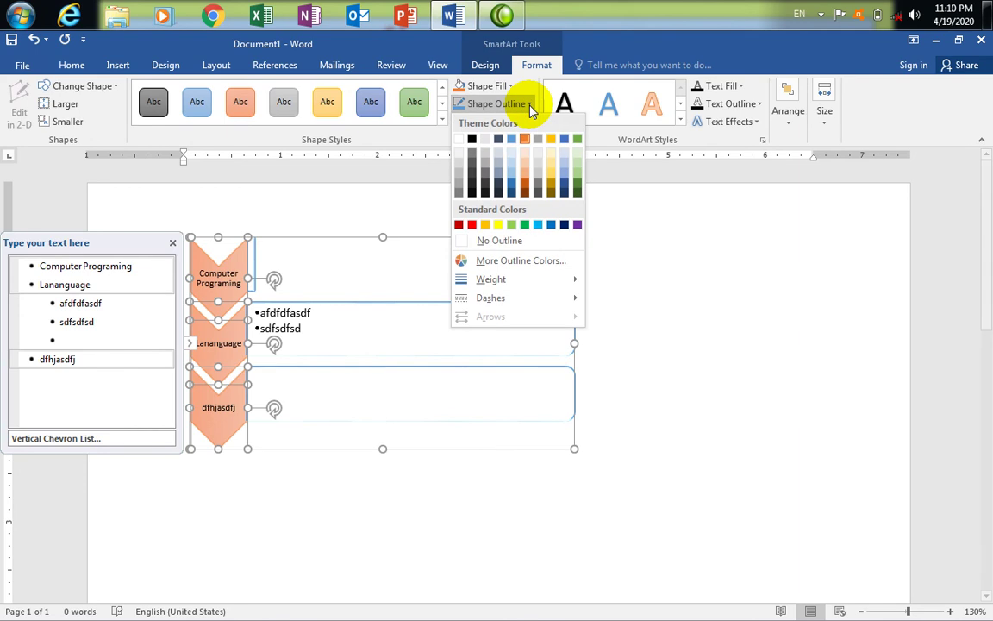
click(535, 88)
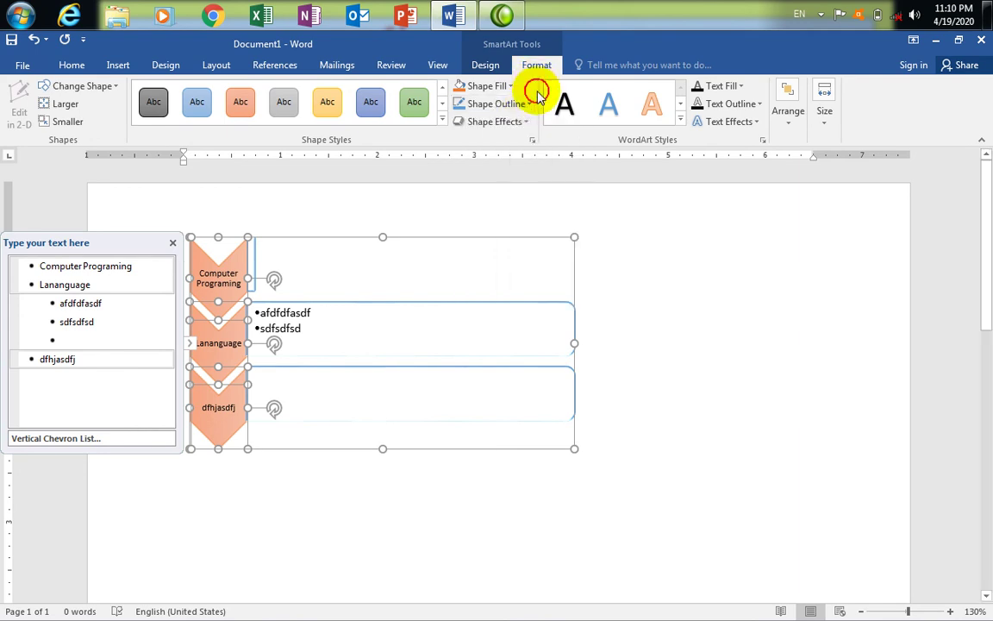
click(528, 123)
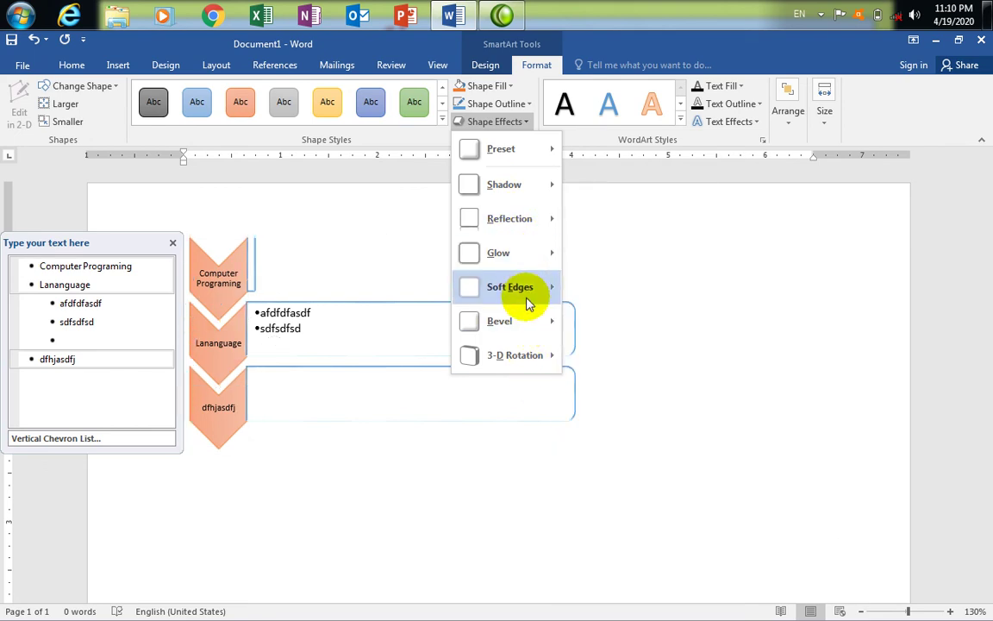
mouse_move(530, 362)
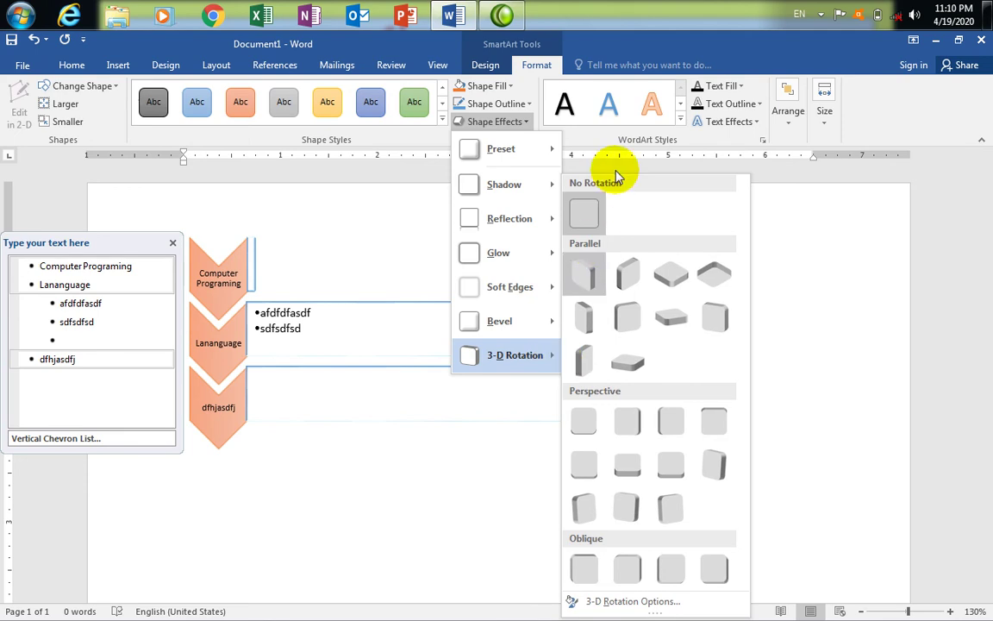
Preview the WordArt styles on the chevrons' text, with the page enlarged to 240%
click(682, 121)
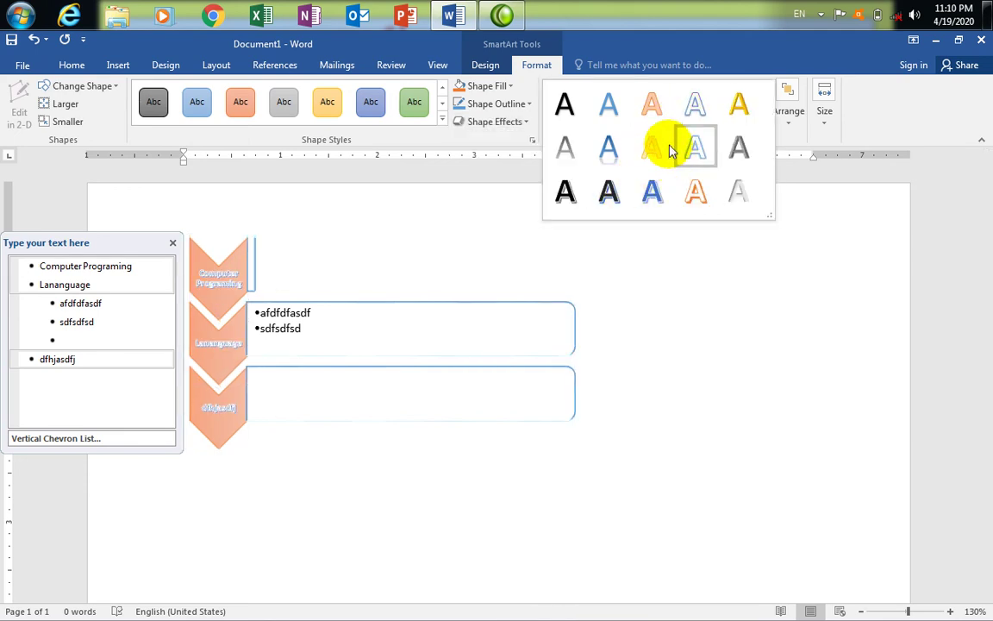
click(949, 611)
click(949, 611)
click(950, 611)
click(950, 610)
click(949, 611)
click(949, 611)
click(950, 611)
click(950, 610)
click(950, 611)
click(949, 611)
click(950, 611)
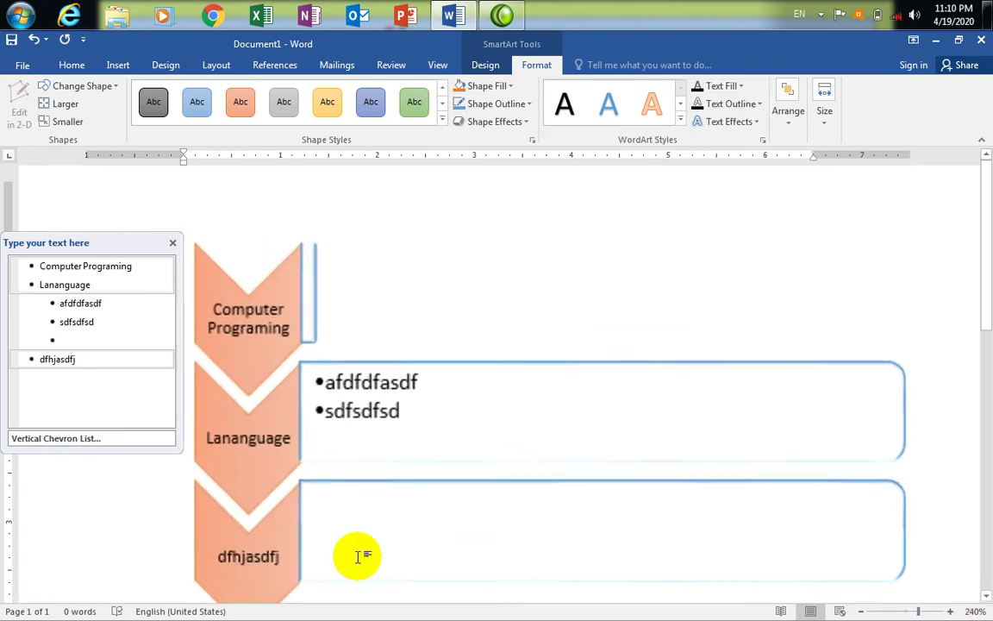
click(680, 120)
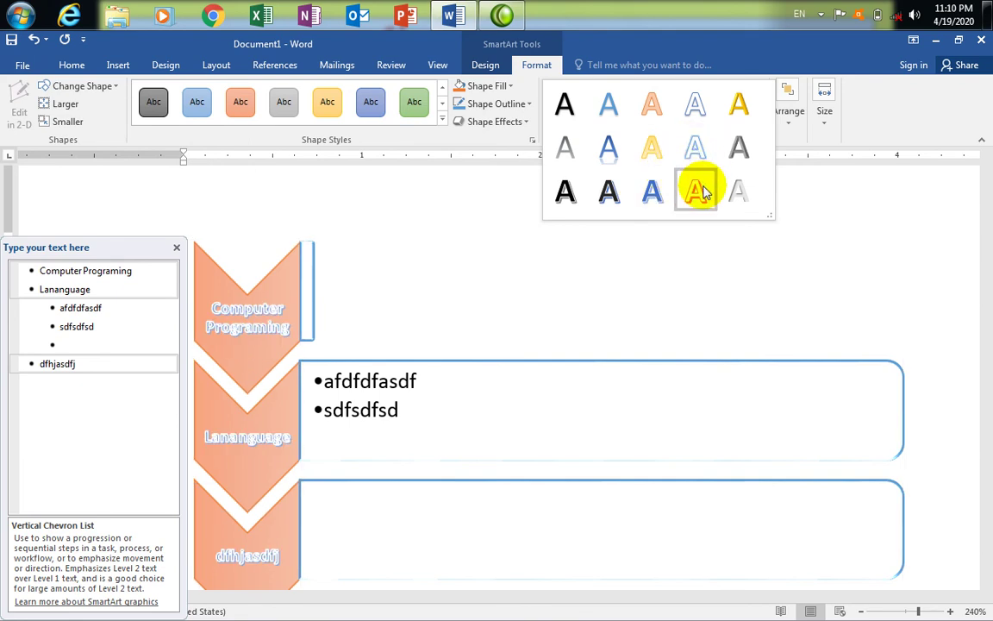
click(811, 137)
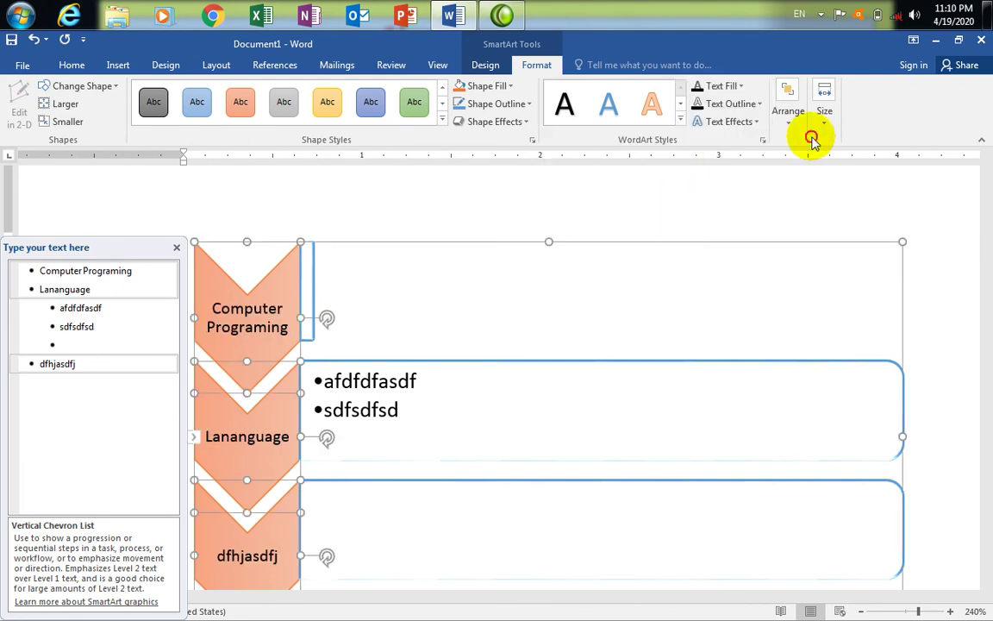
View the chevrons' size settings and browse their text effects, including the Transform and Glow variations
click(809, 134)
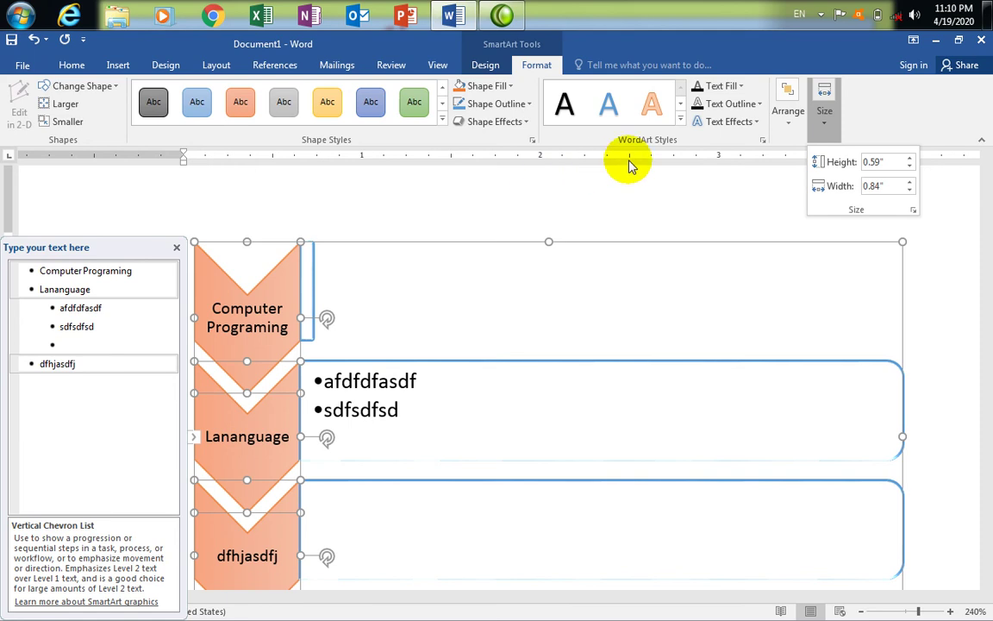
click(754, 128)
click(755, 125)
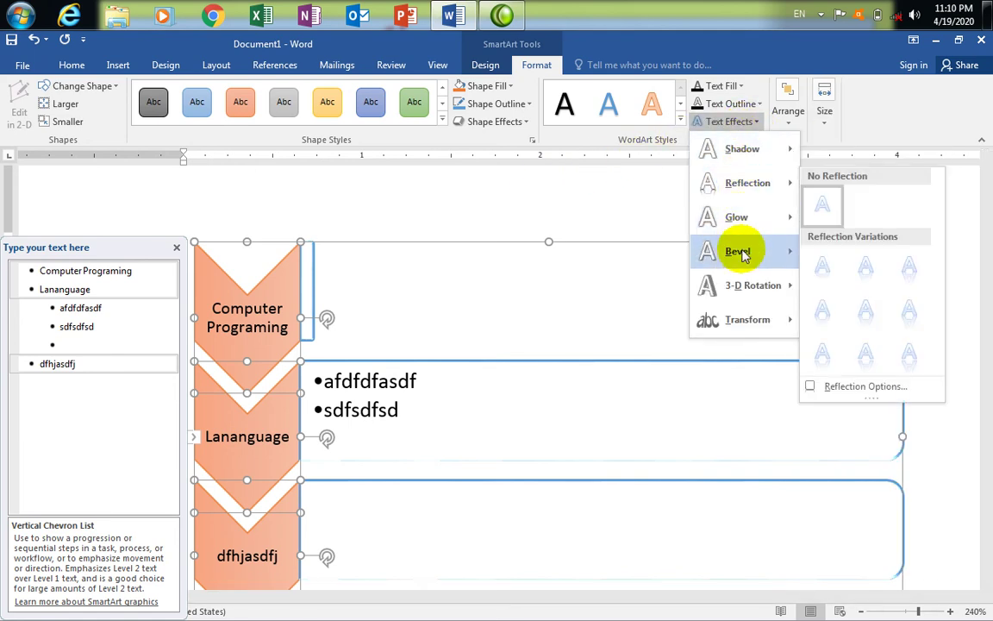
mouse_move(742, 317)
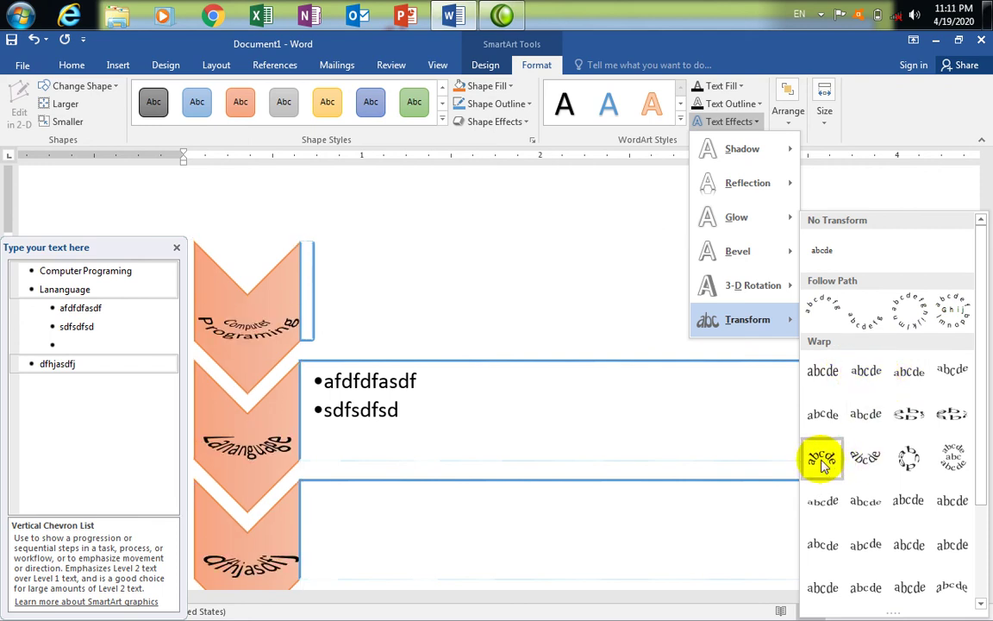
mouse_move(729, 229)
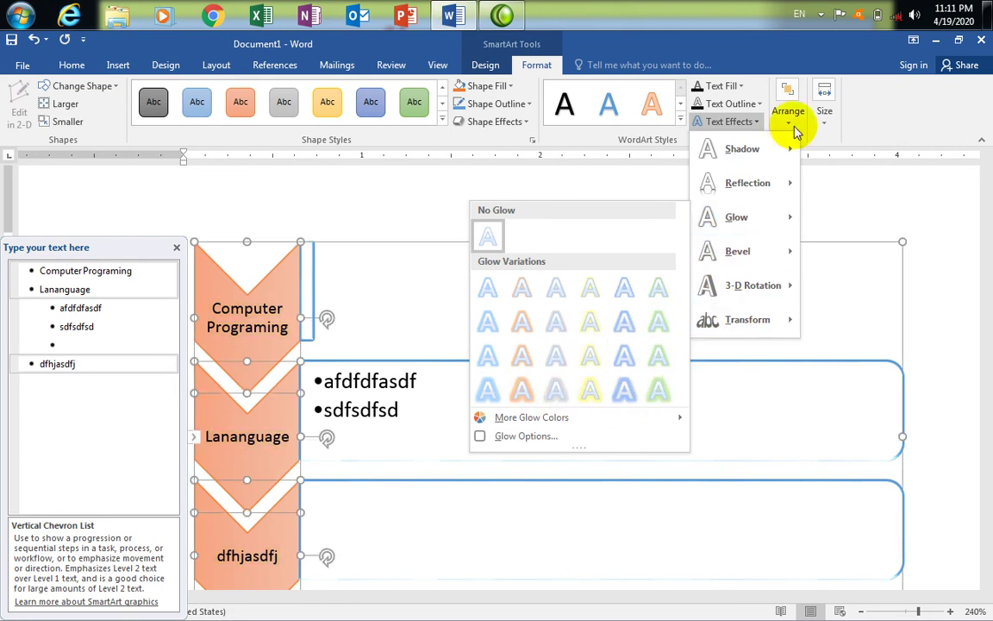
Set the height of the three selected chevrons to 4 inches and their width to 0.3 inches
click(826, 122)
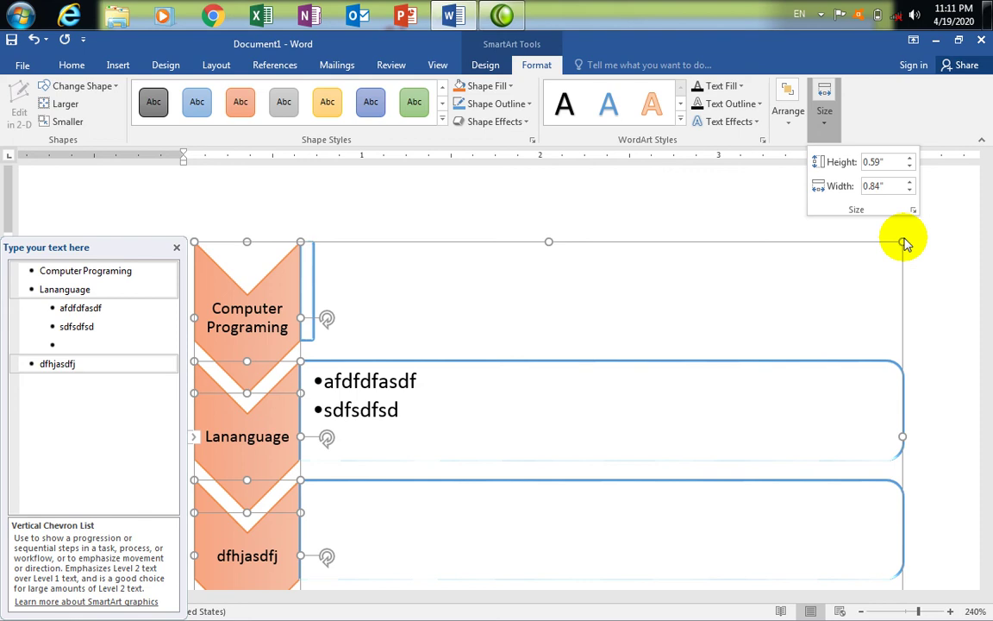
click(888, 162)
key(BackSpace)
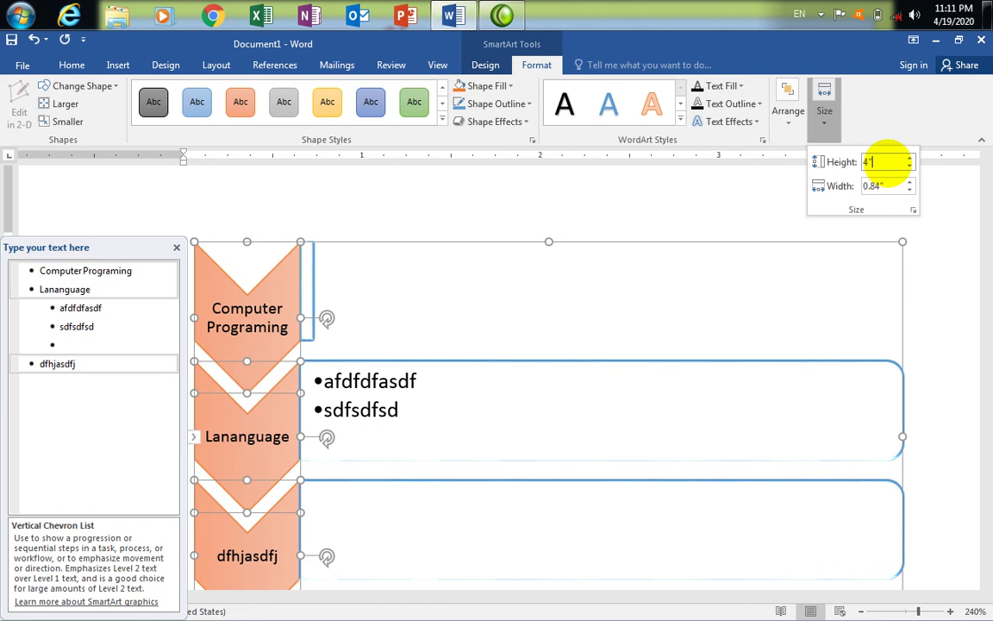
click(897, 186)
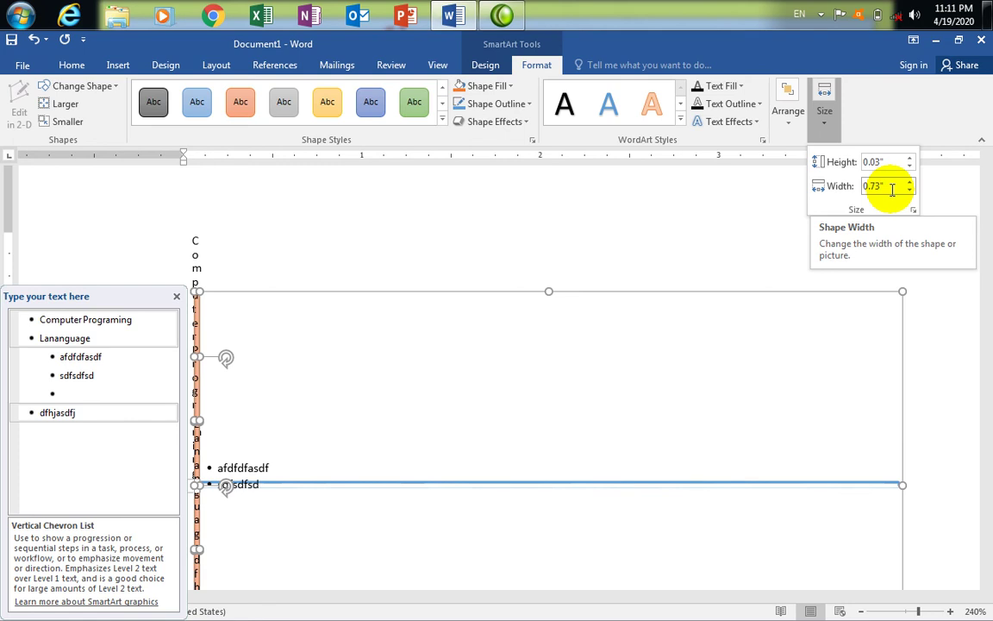
click(890, 188)
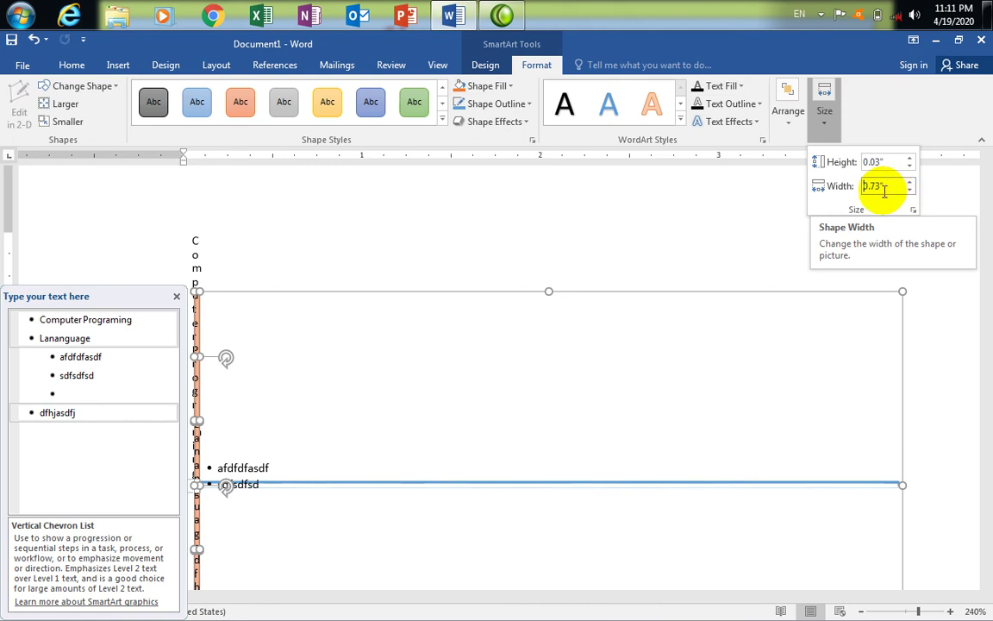
double_click(881, 188)
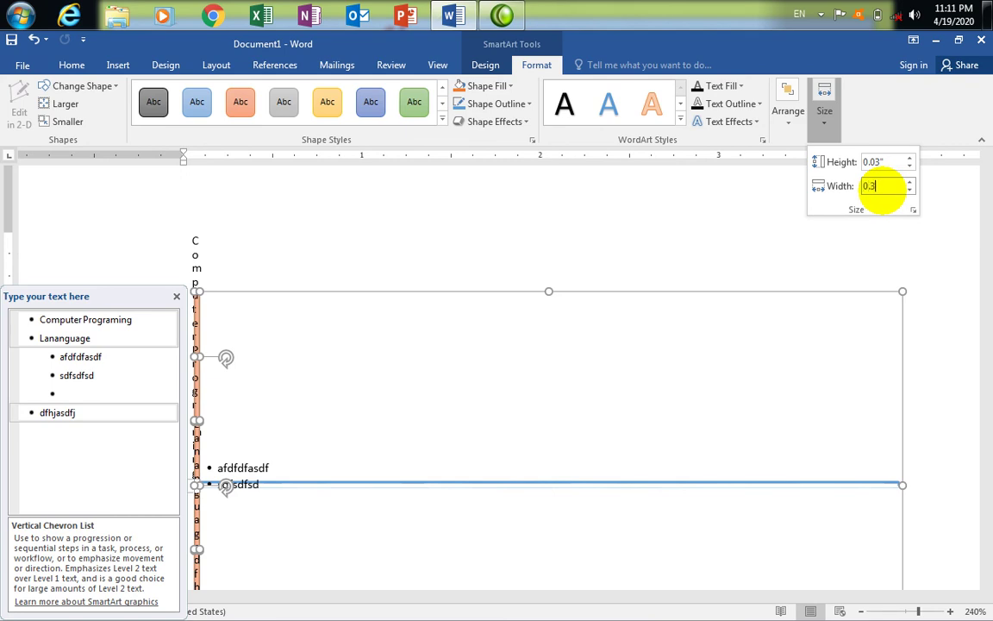
key(Return)
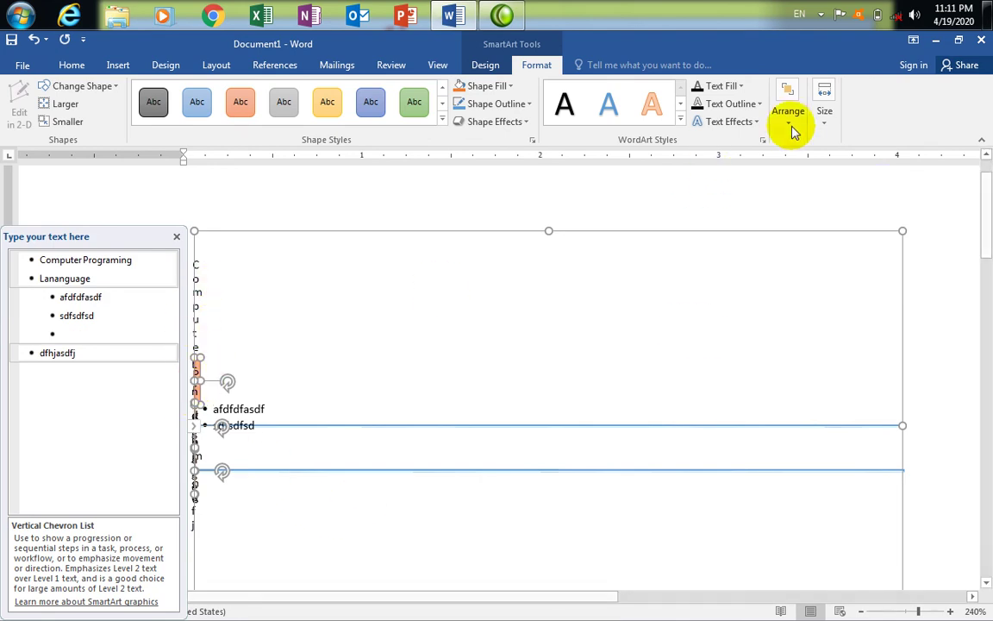
Set both the height and width of the three chevrons to 8 inches, and shift them slightly to the right
click(828, 129)
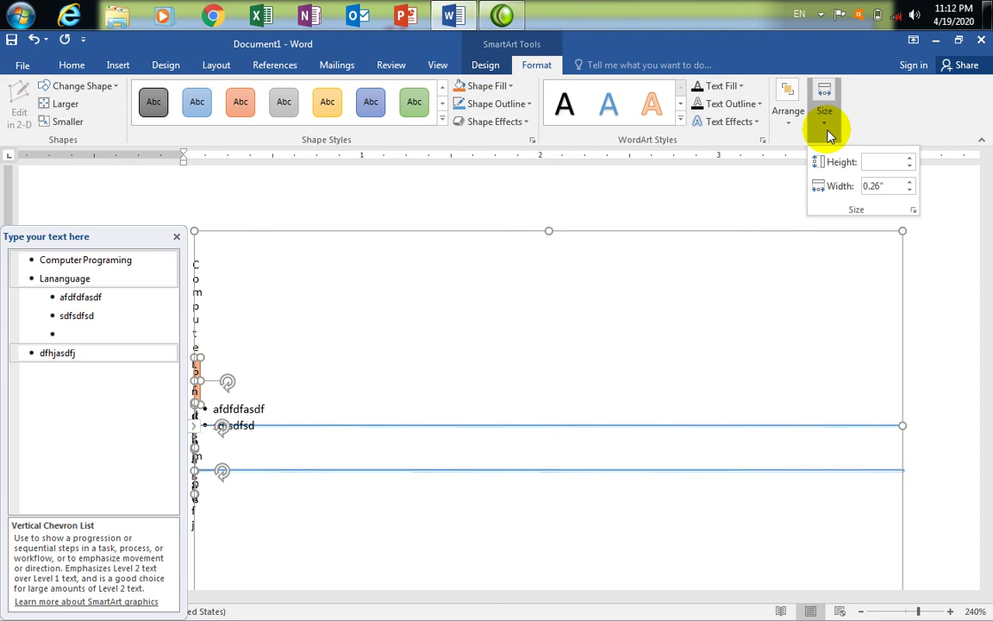
click(869, 164)
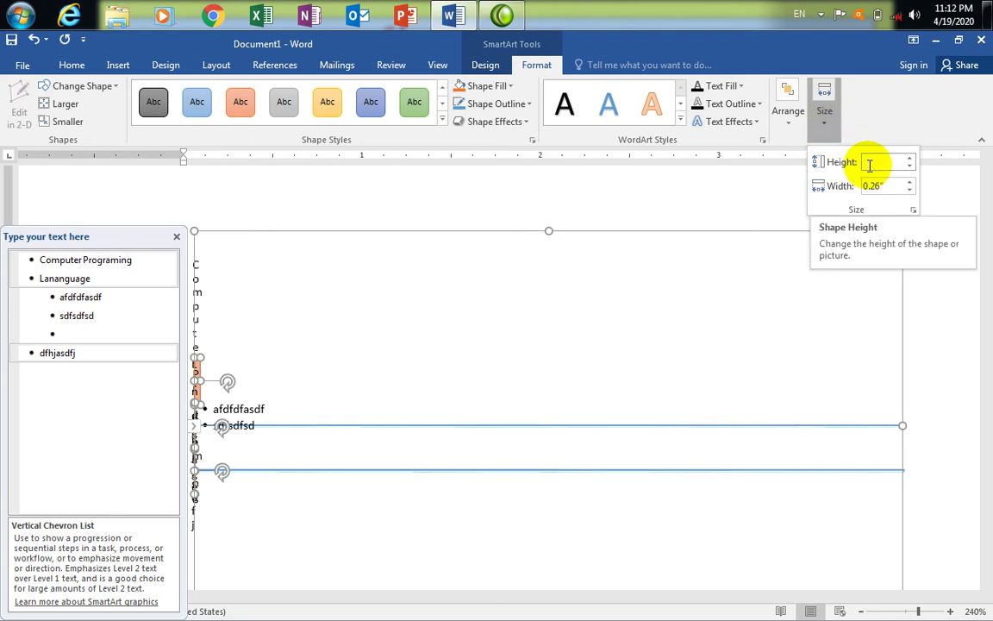
text(8)
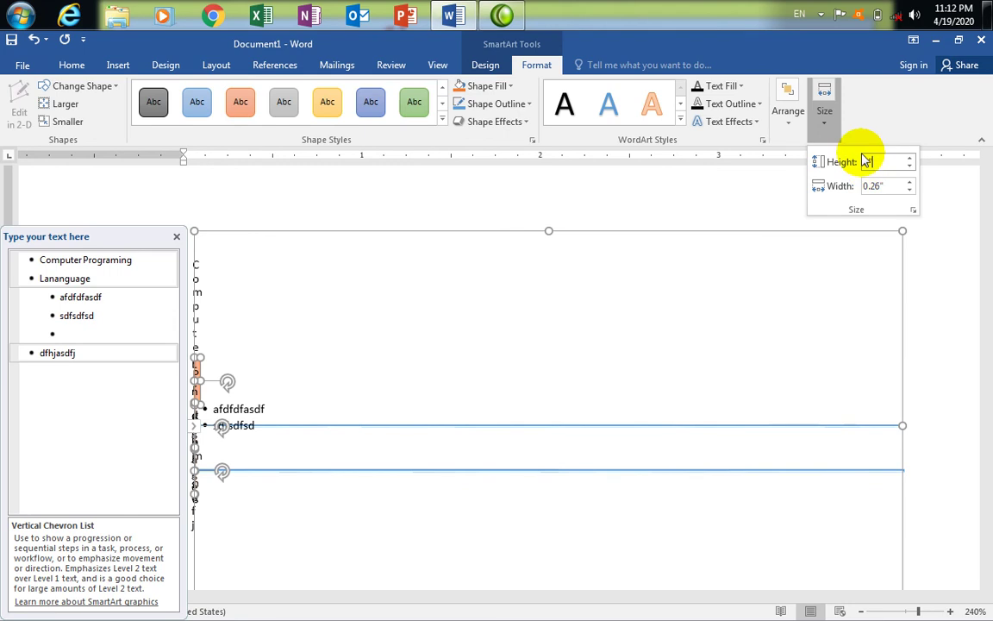
click(894, 186)
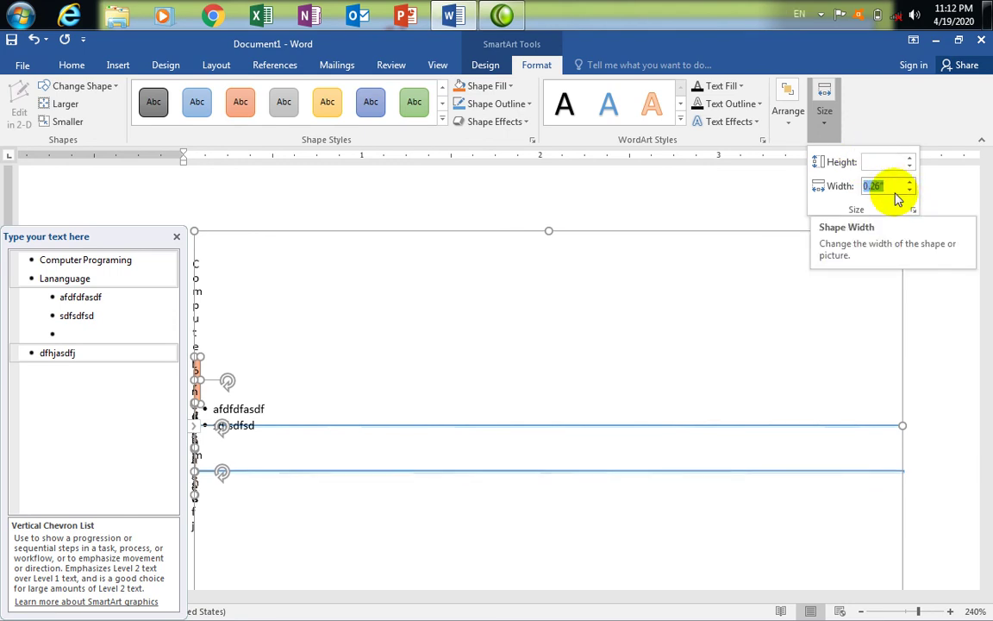
text(8)
key(Return)
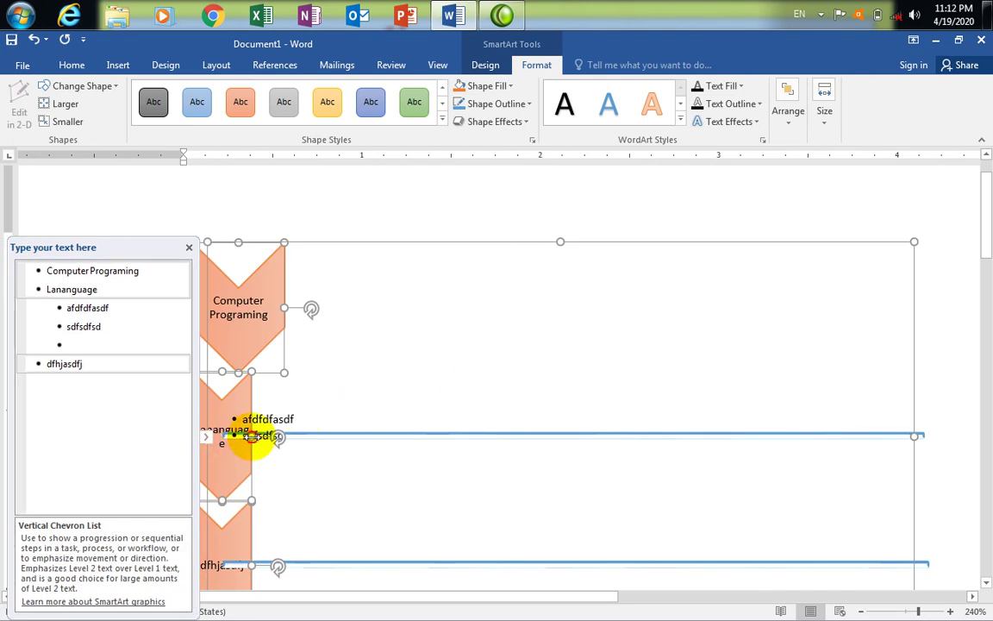
mouse_move(250, 436)
mouse_down()
mouse_move(271, 435)
mouse_move(262, 442)
mouse_up()
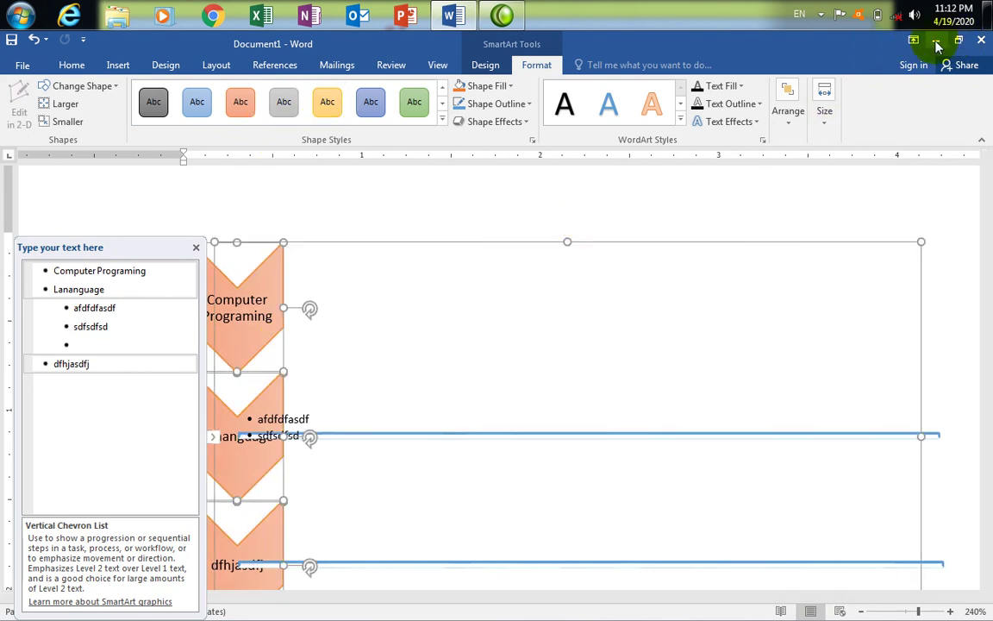
Insert a screen clipping of the large red-outlined Urdu headline on the desktop wallpaper above the SmartArt graphic
click(118, 64)
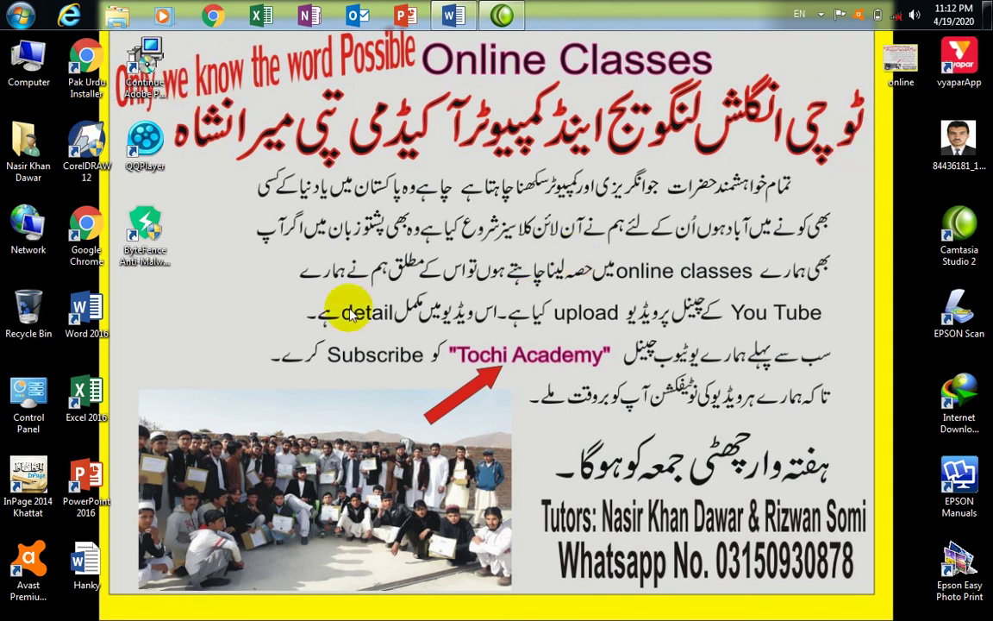
click(453, 16)
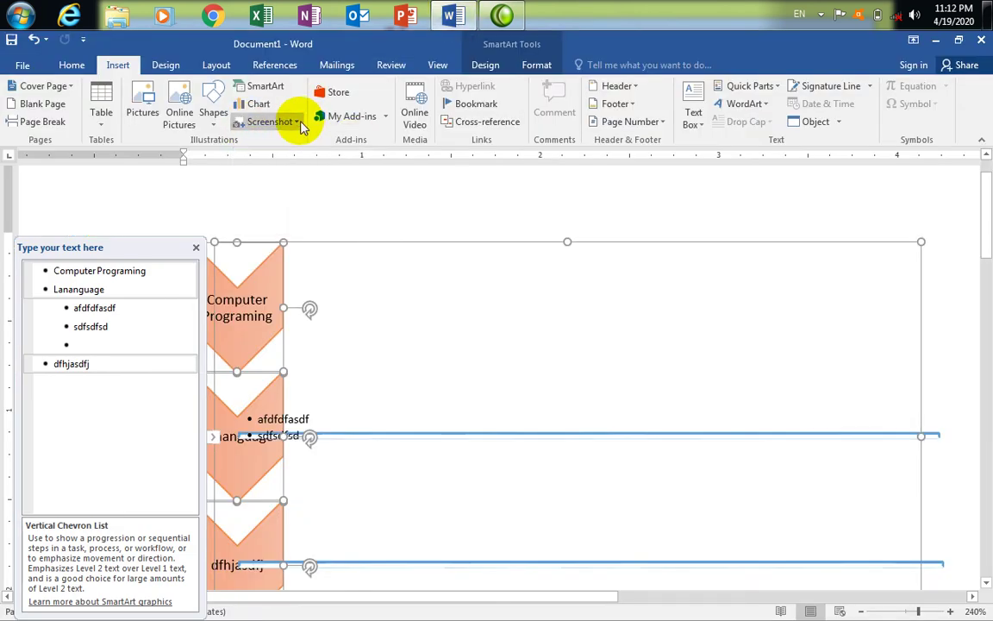
click(297, 121)
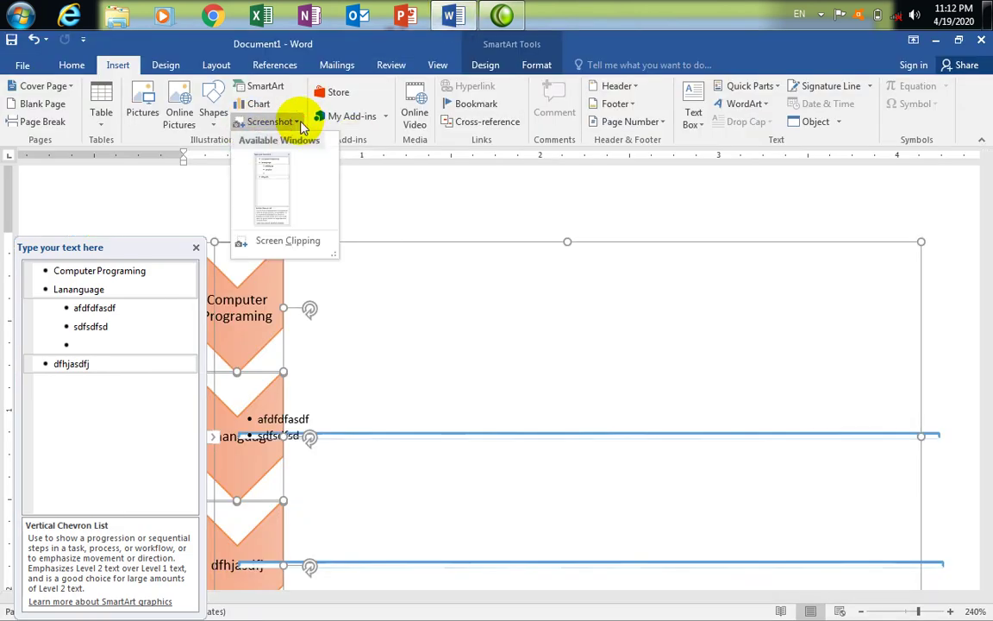
click(272, 245)
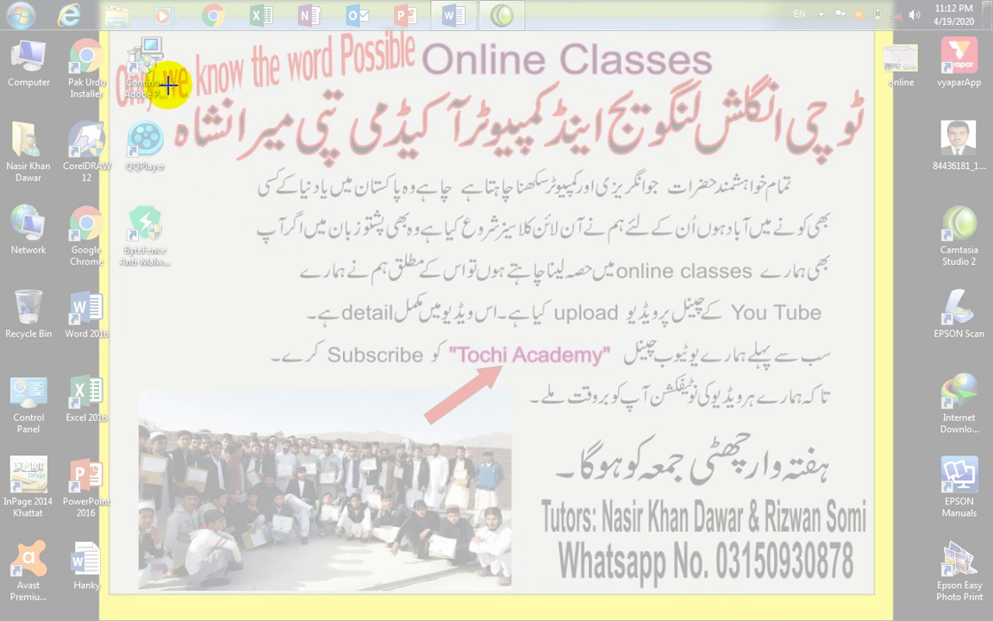
drag(169, 86, 873, 164)
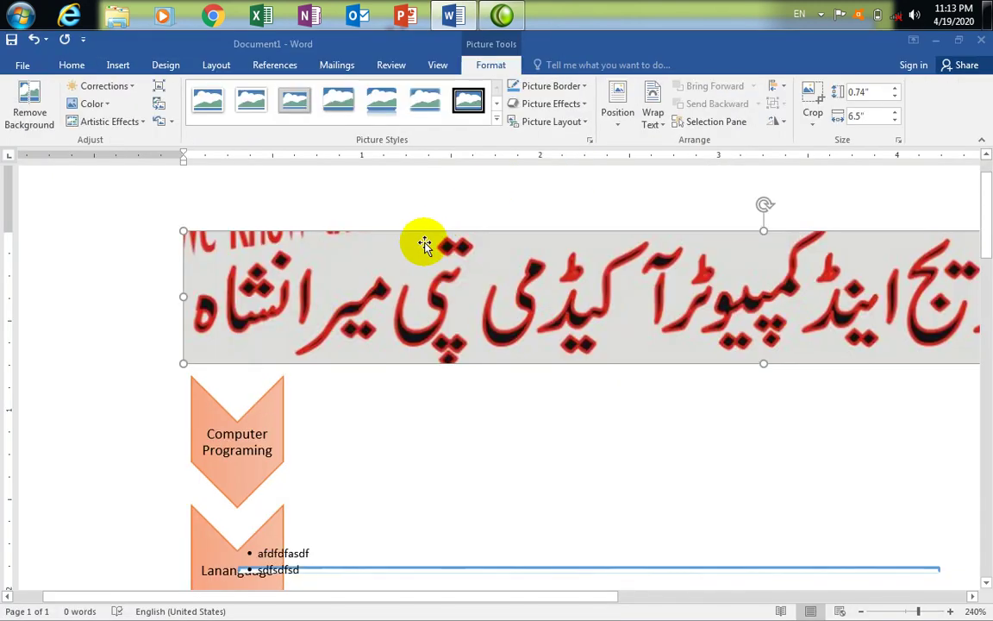
Set the clipping's text wrapping to In Front of Text and move it slightly to the right over the SmartArt graphic
drag(492, 355, 354, 255)
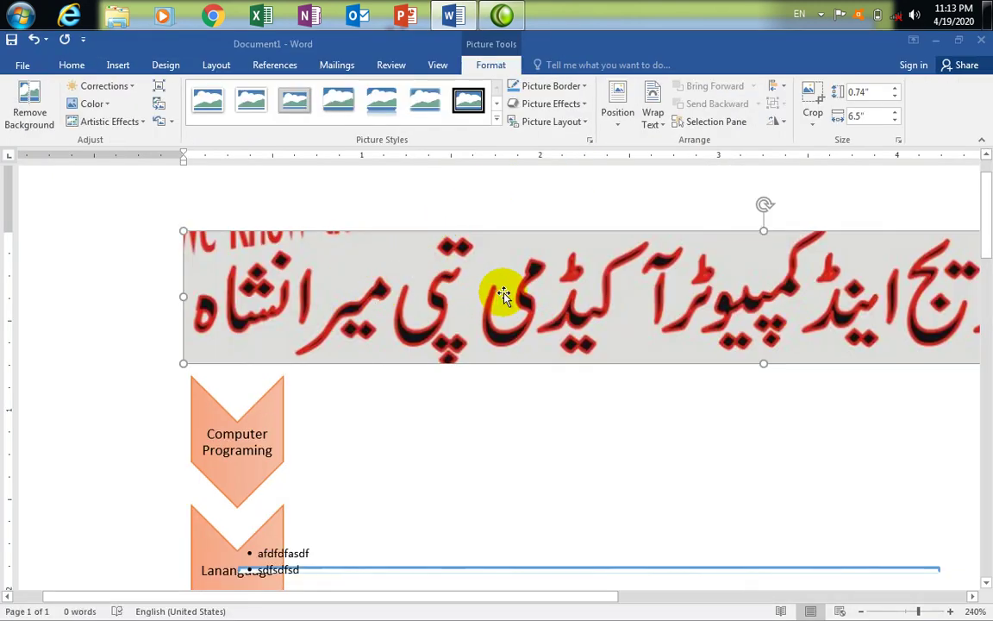
click(861, 611)
click(860, 611)
click(861, 611)
click(860, 611)
click(861, 612)
click(861, 611)
click(861, 612)
click(861, 611)
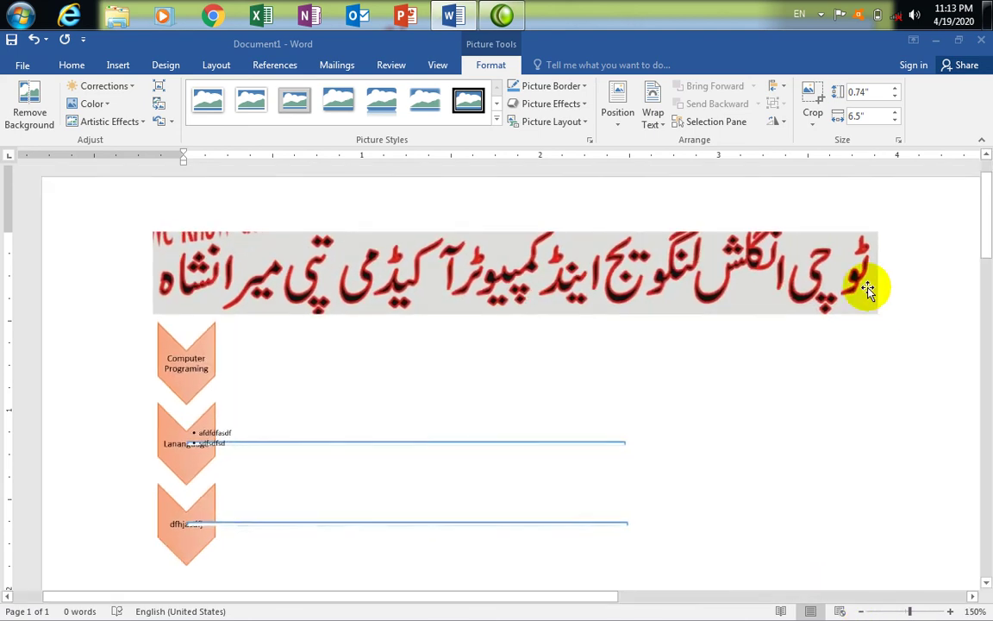
click(862, 289)
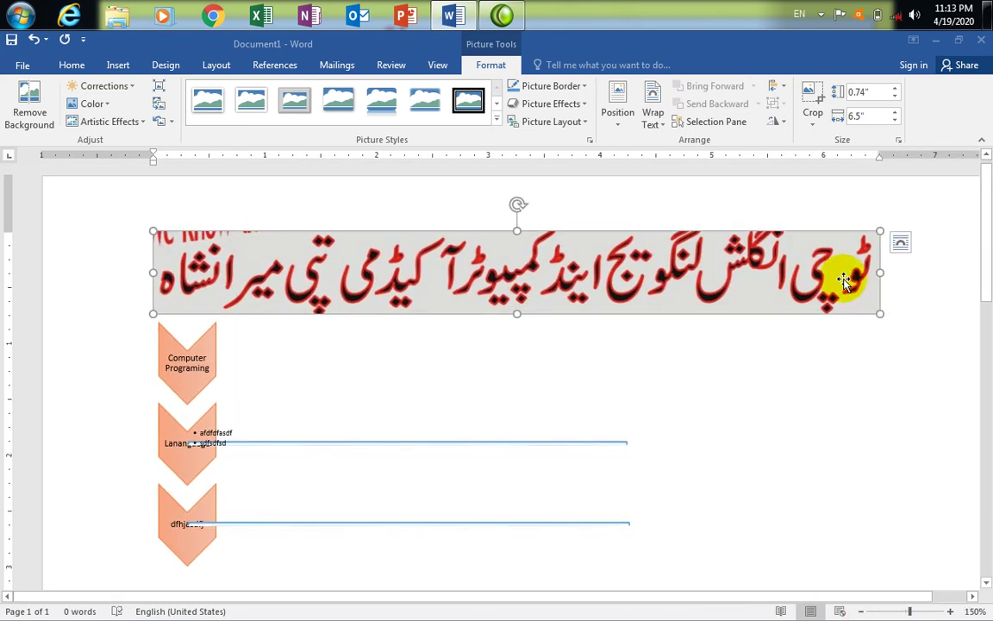
click(901, 243)
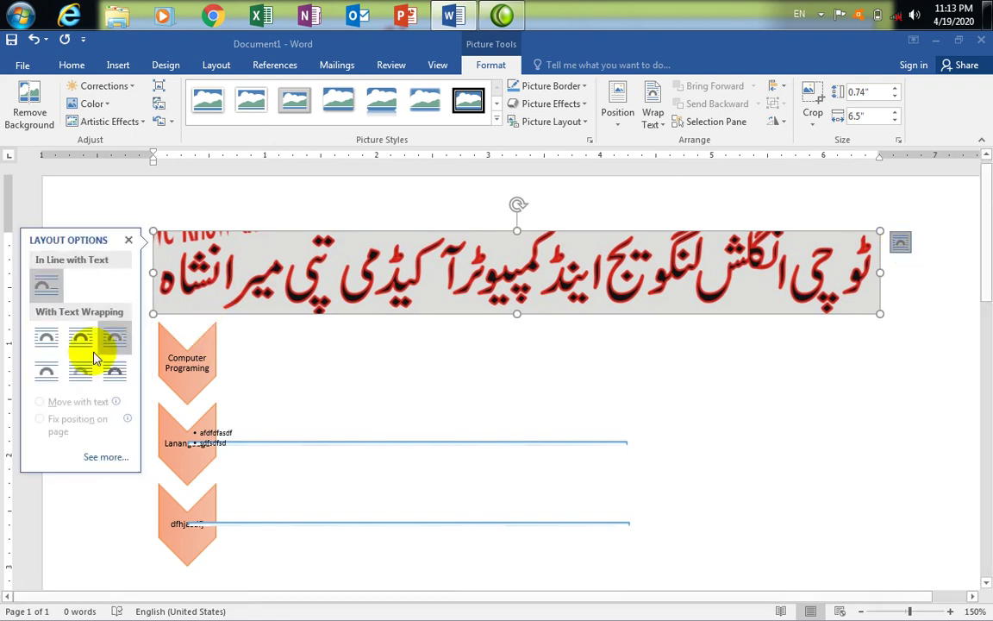
click(116, 375)
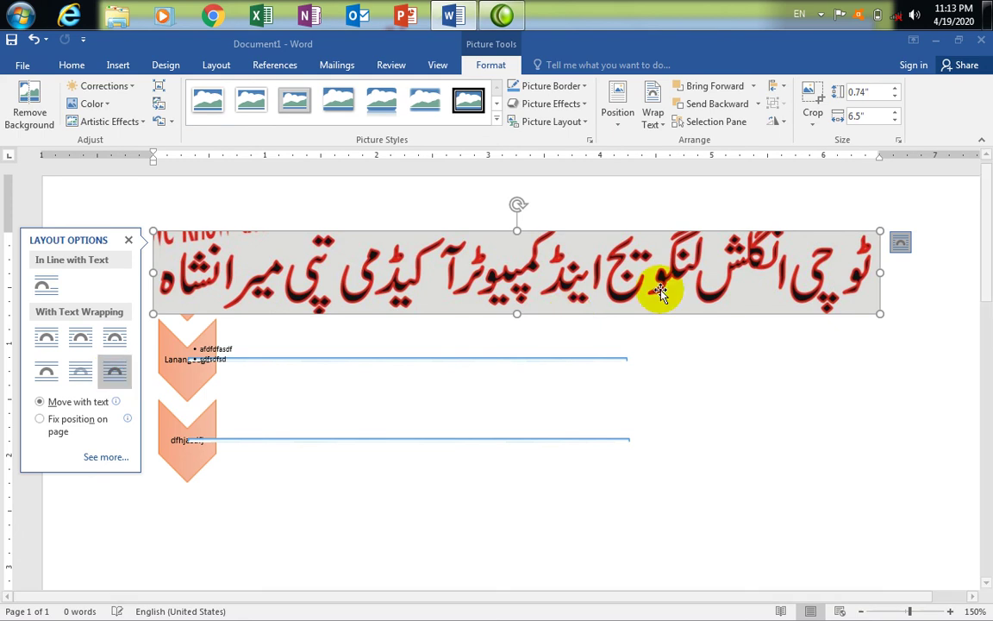
drag(765, 310, 860, 205)
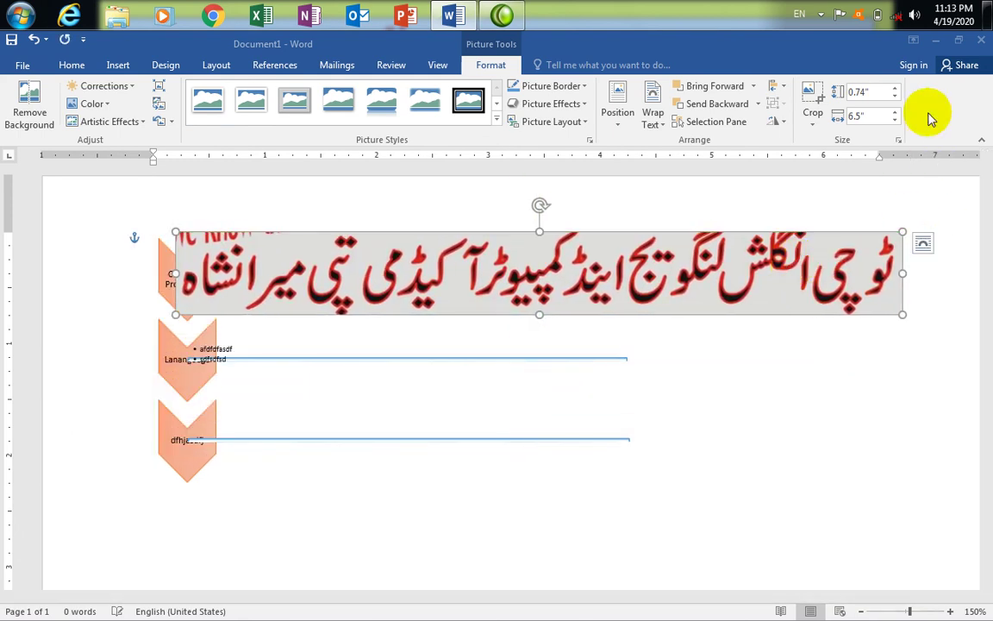
click(939, 42)
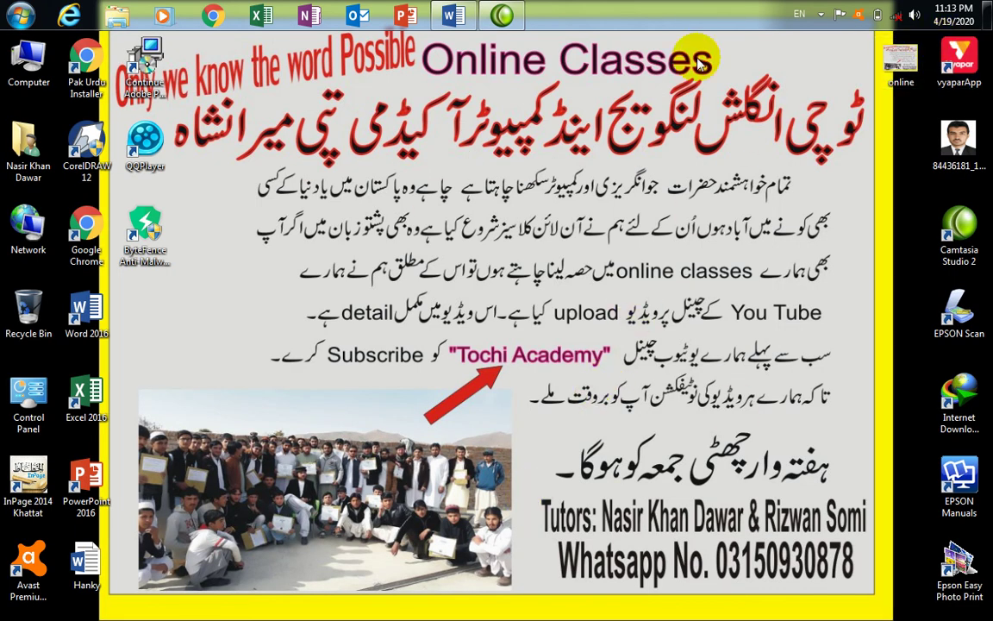
click(819, 21)
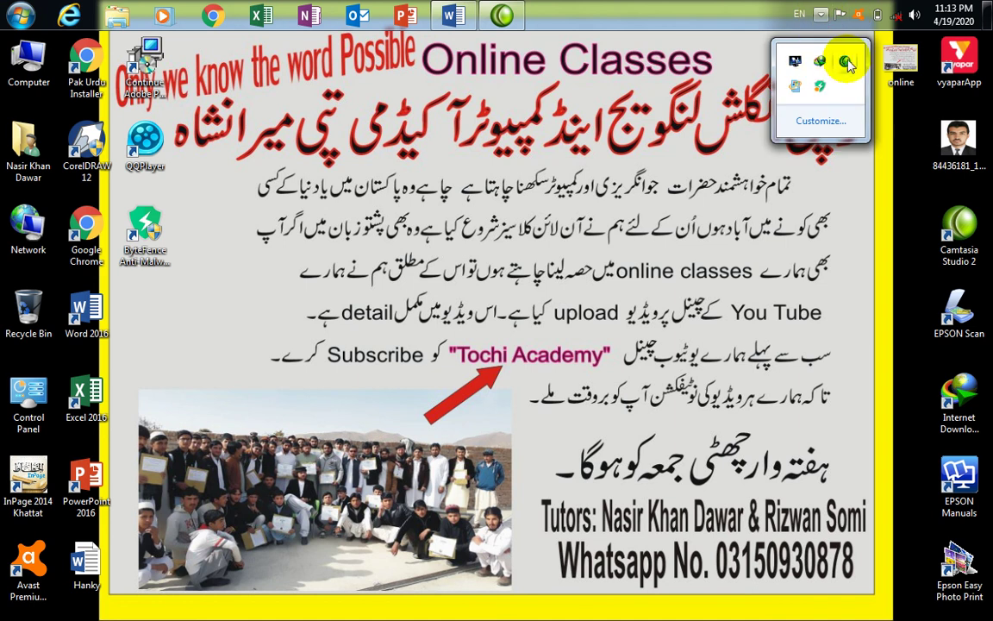